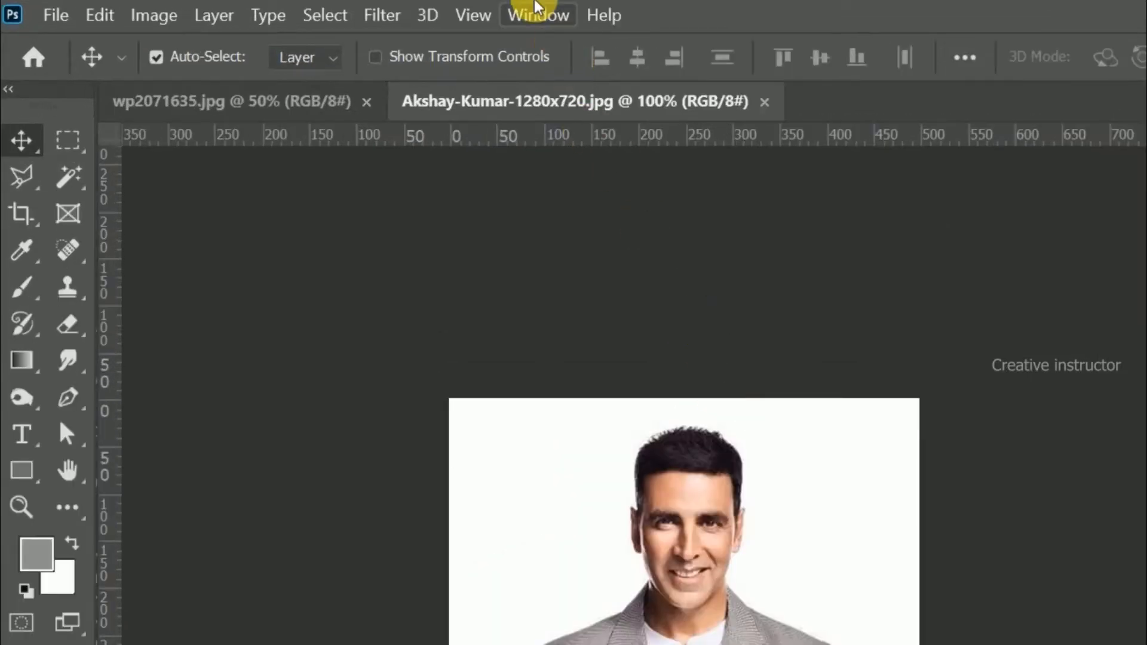
- Create a new action named "passport" in the Default Actions set and start recording it
click(345, 12)
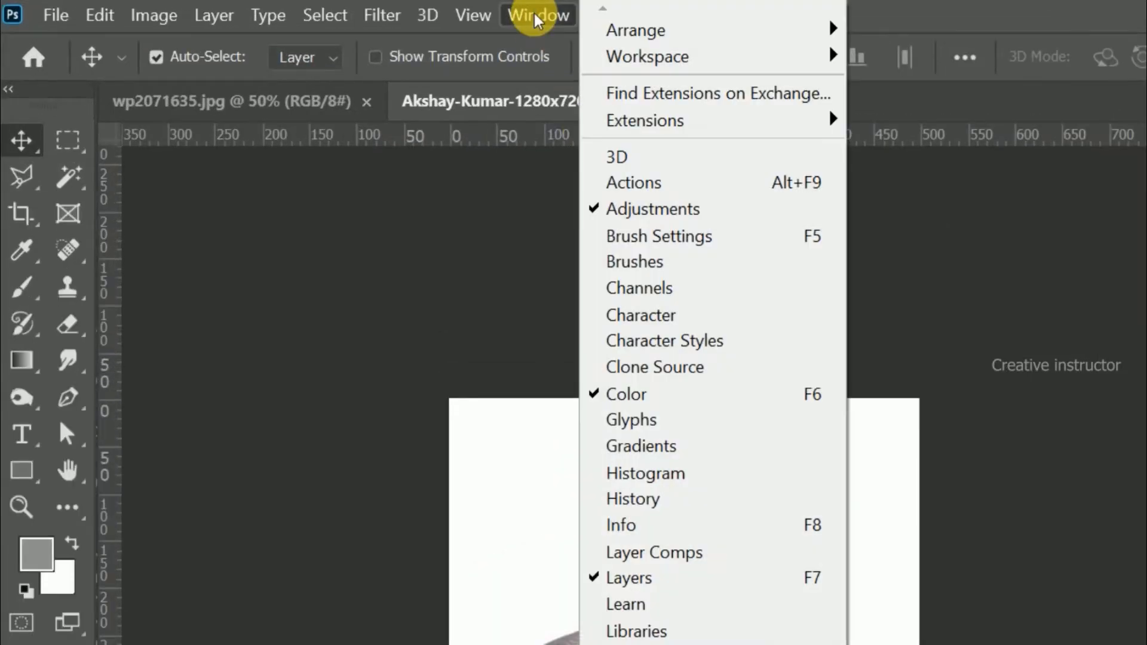
click(664, 188)
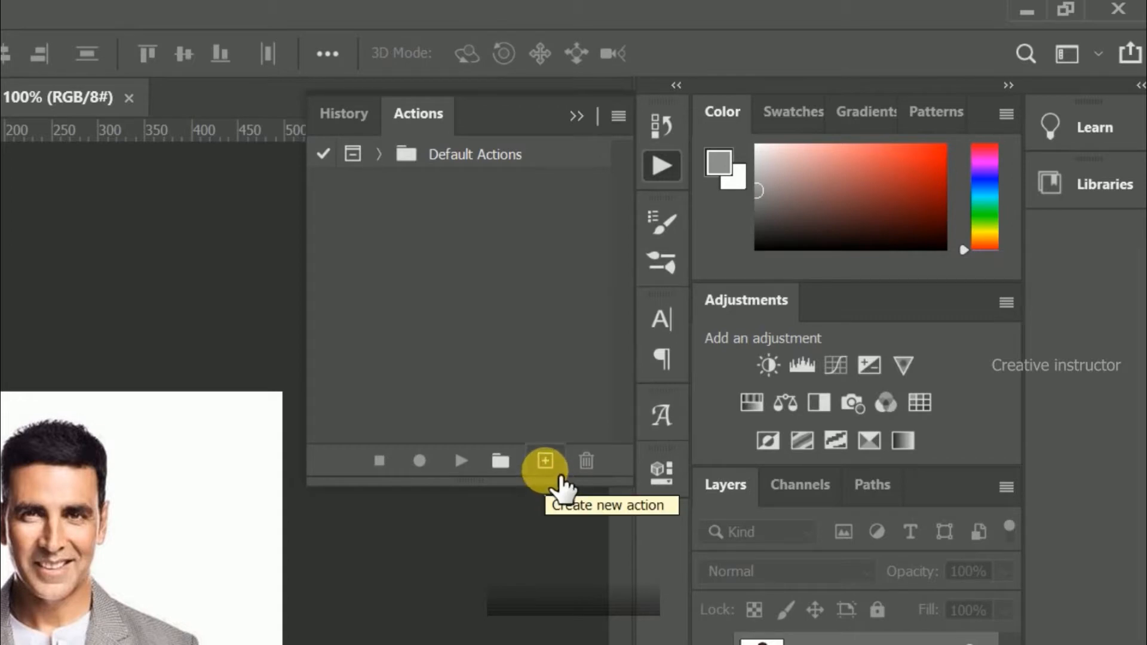
click(556, 473)
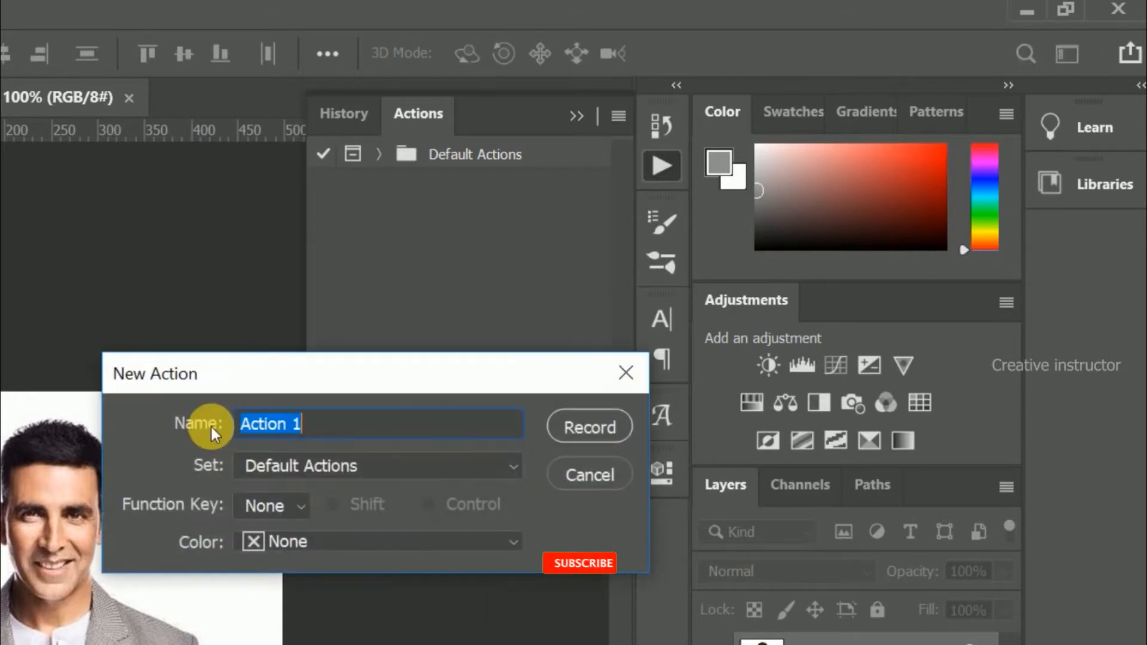
text(passport)
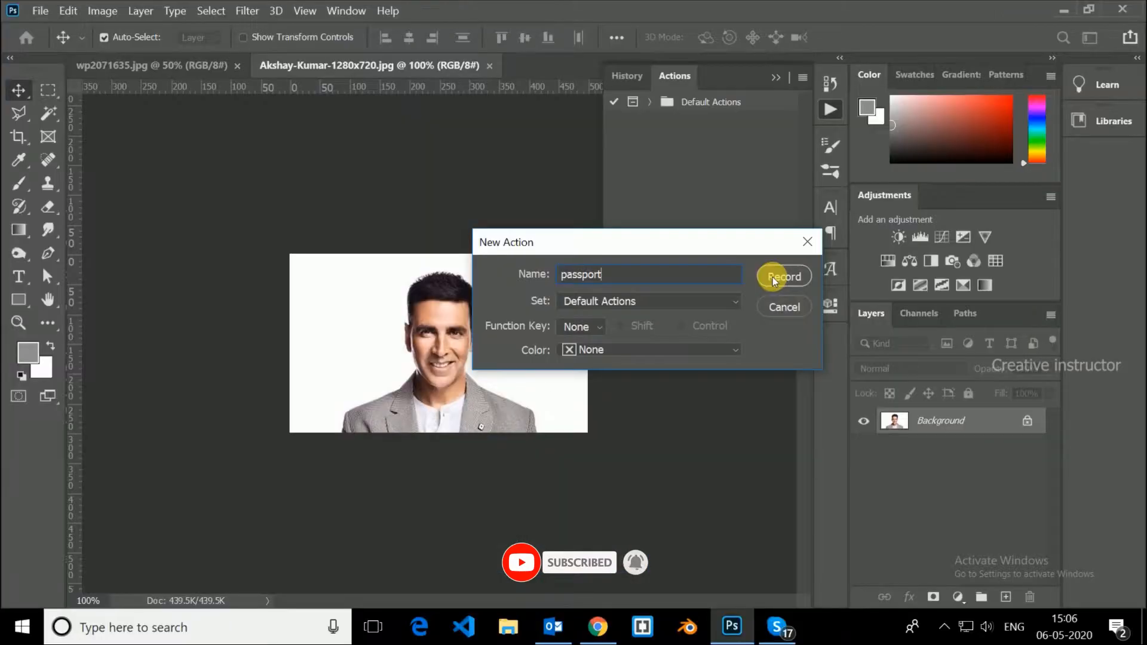
click(783, 277)
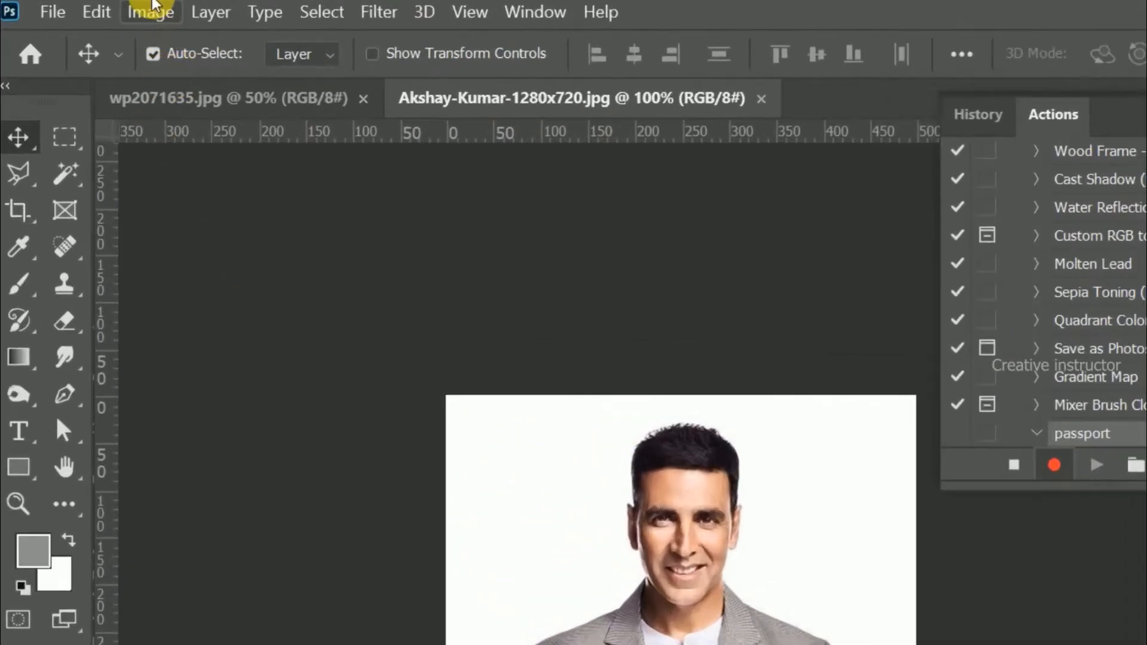
- Resize the image to a height of 4.5 cm at a resolution of 300 pixels/inch
click(151, 12)
click(269, 197)
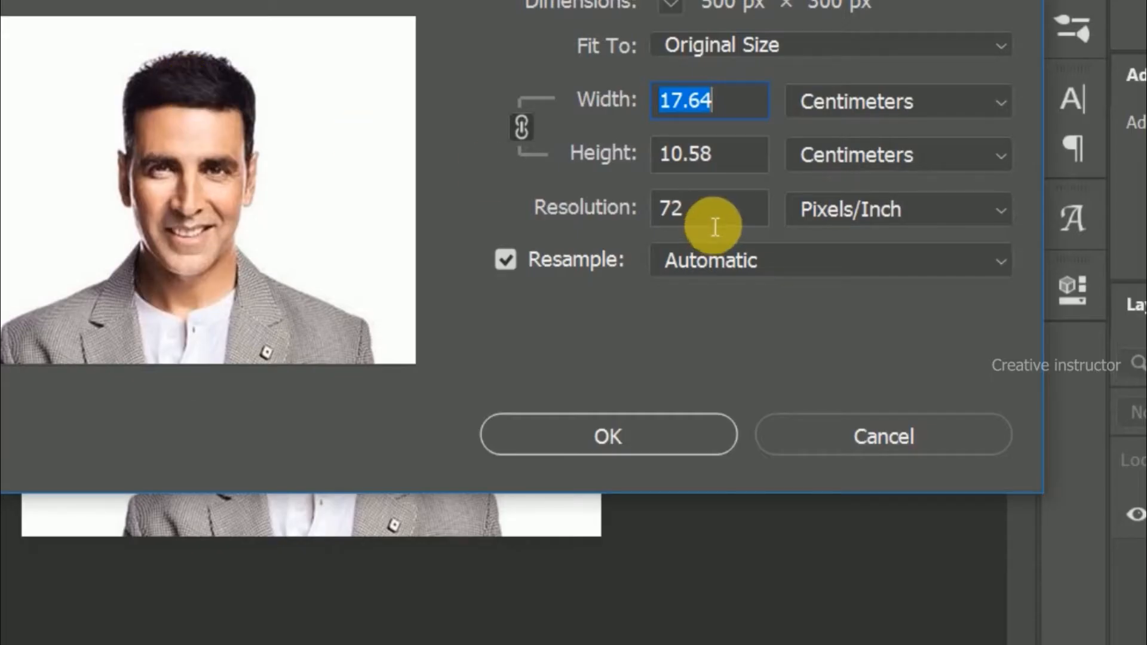
double_click(1006, 416)
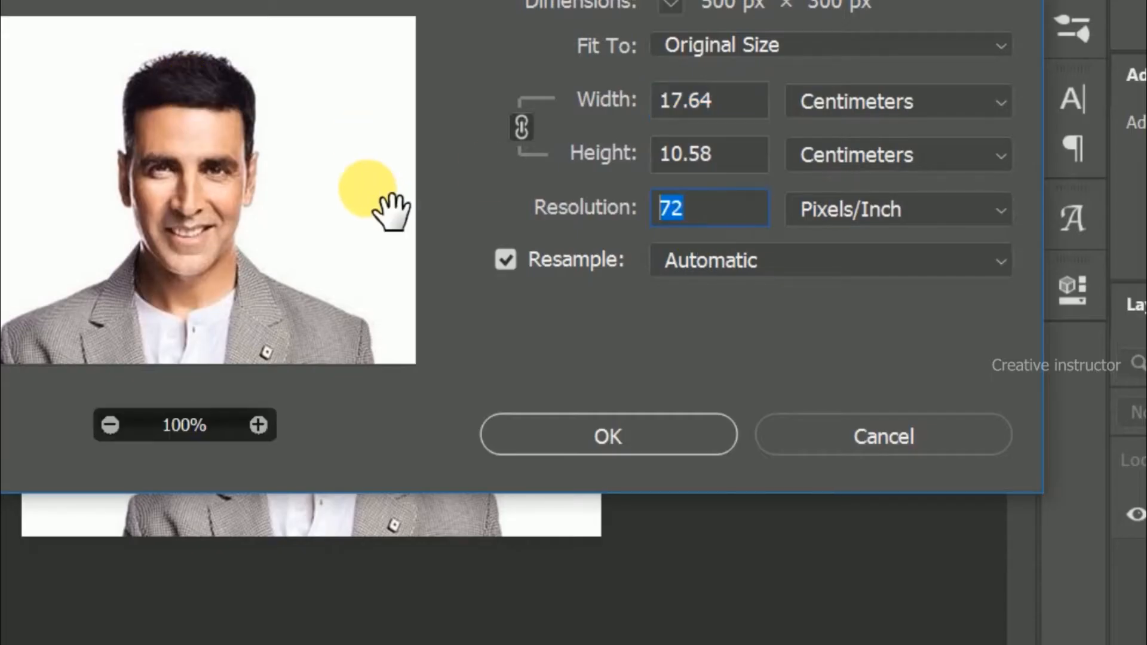
text(300)
drag(730, 157, 603, 158)
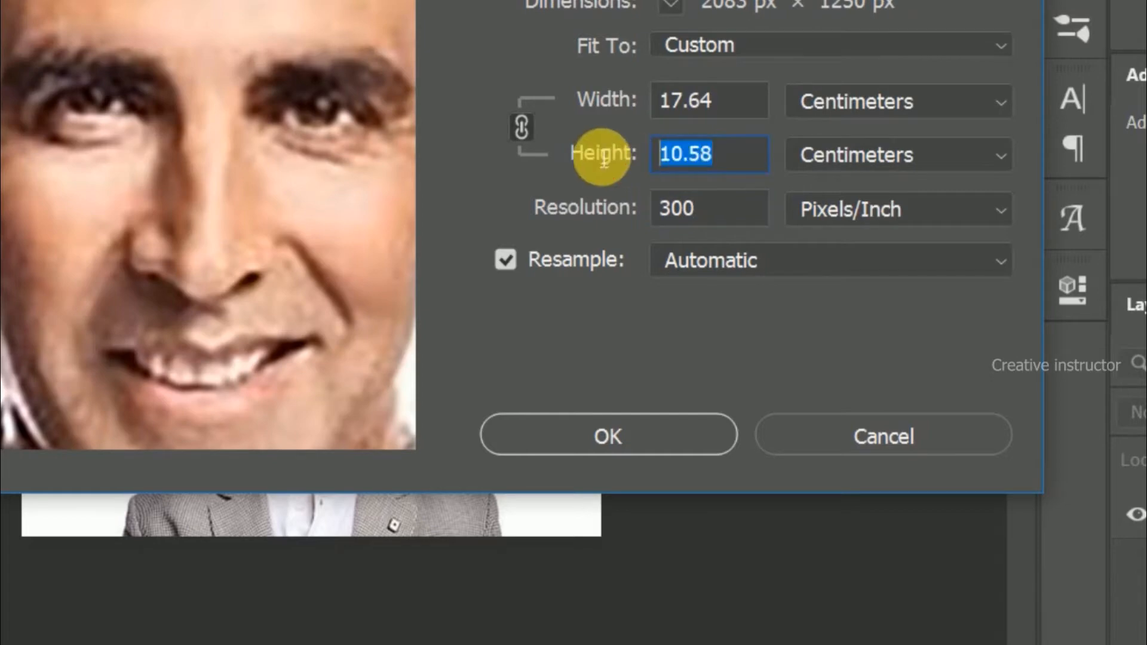
text(4.5)
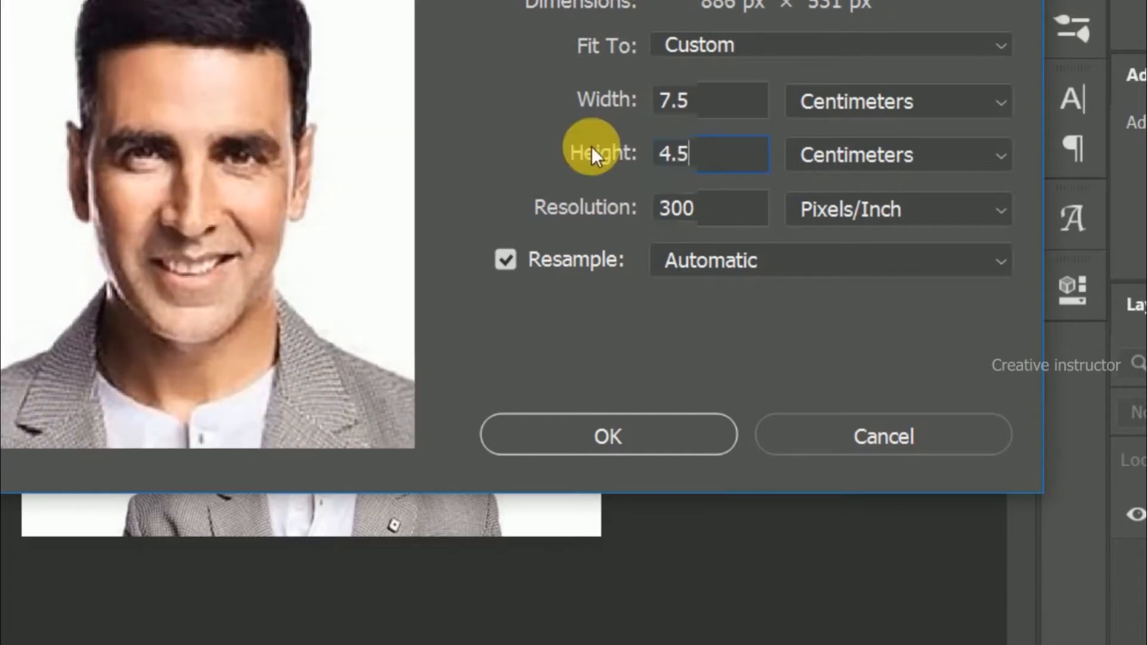
click(628, 436)
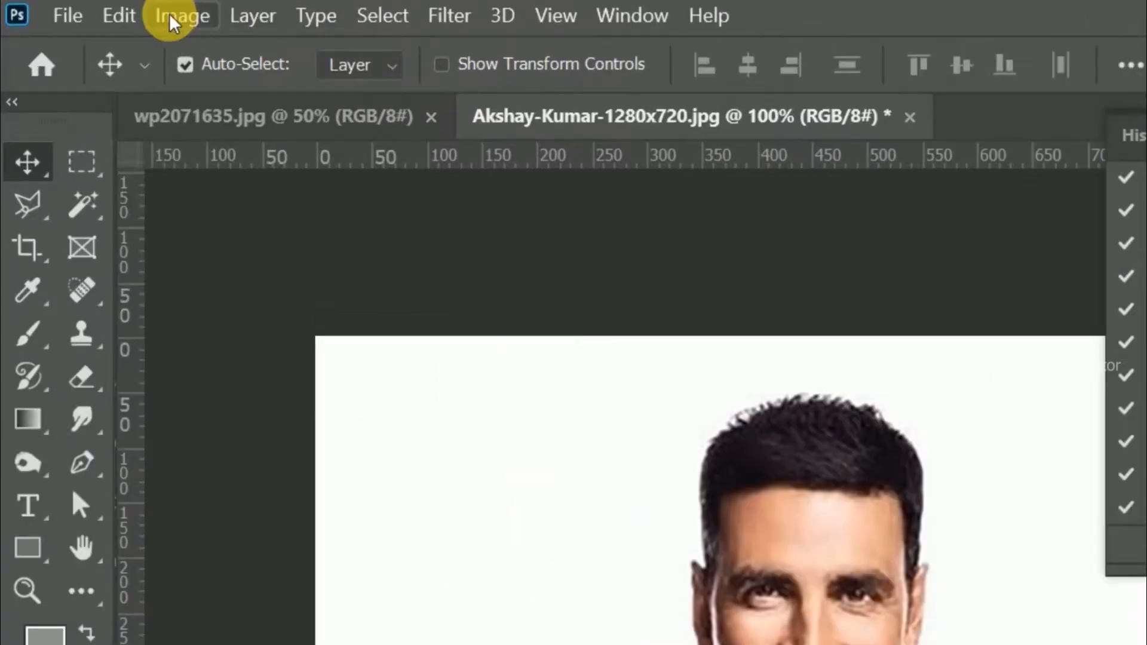
- Crop the canvas to 3.5 cm wide by 4.5 cm high using Canvas Size, accepting the clipping
click(103, 11)
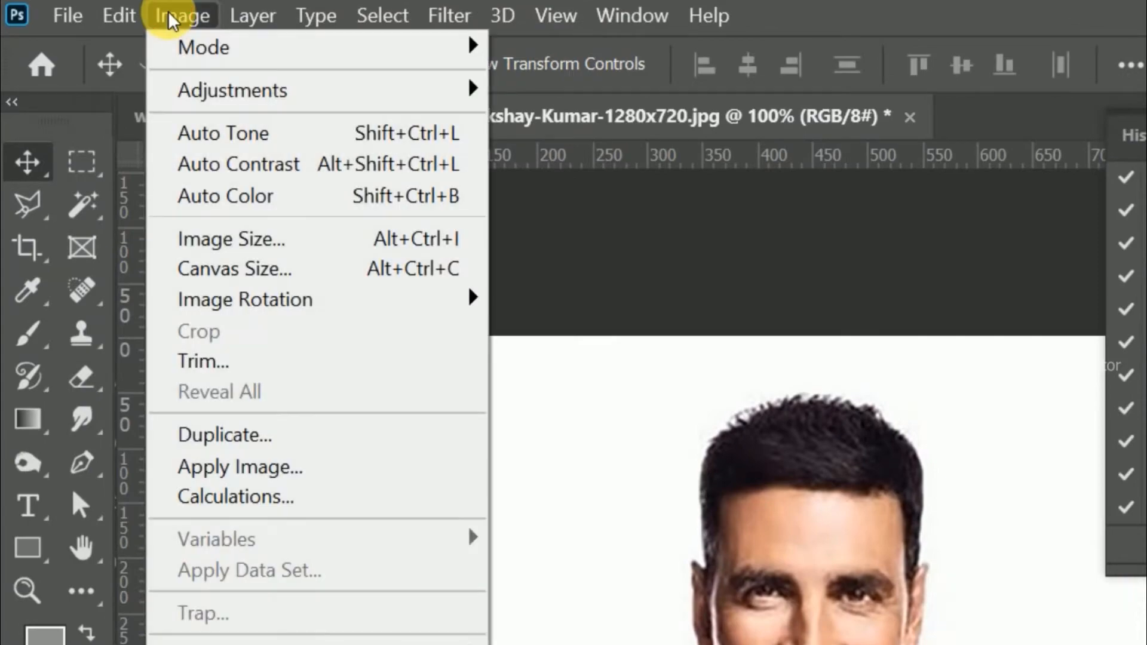
click(225, 269)
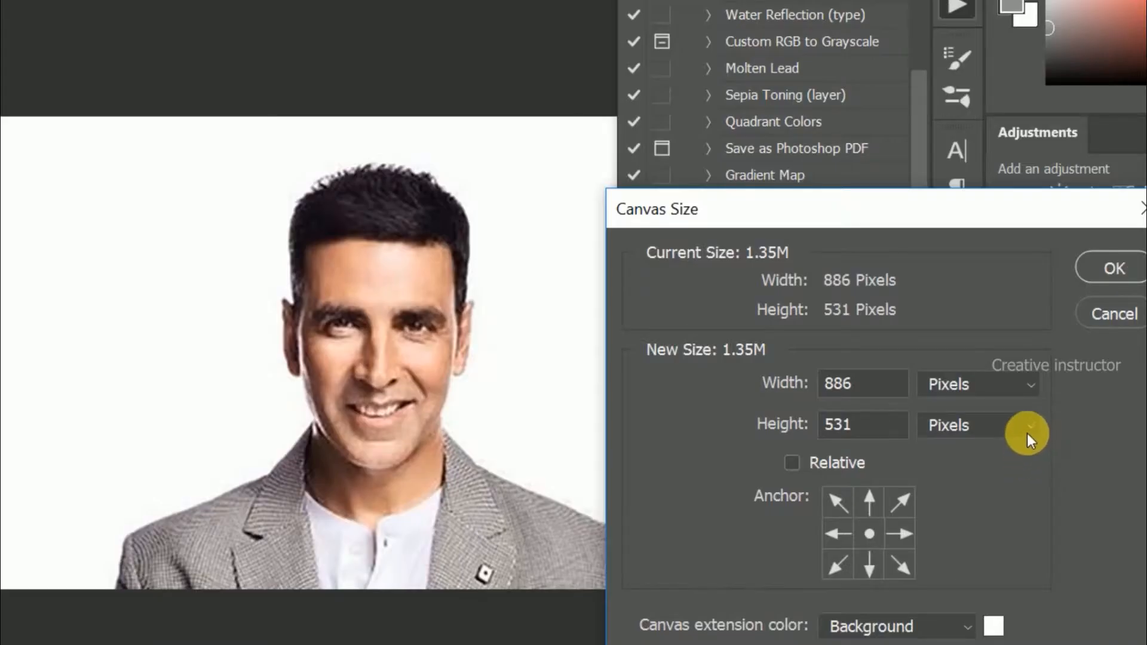
click(1027, 433)
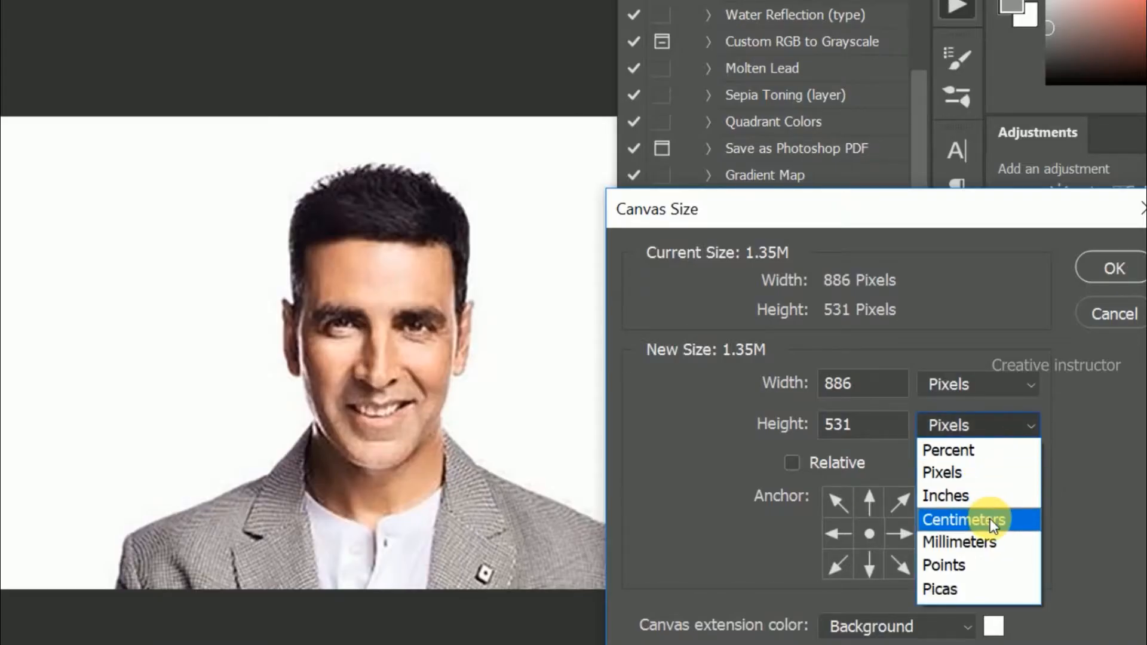
click(991, 519)
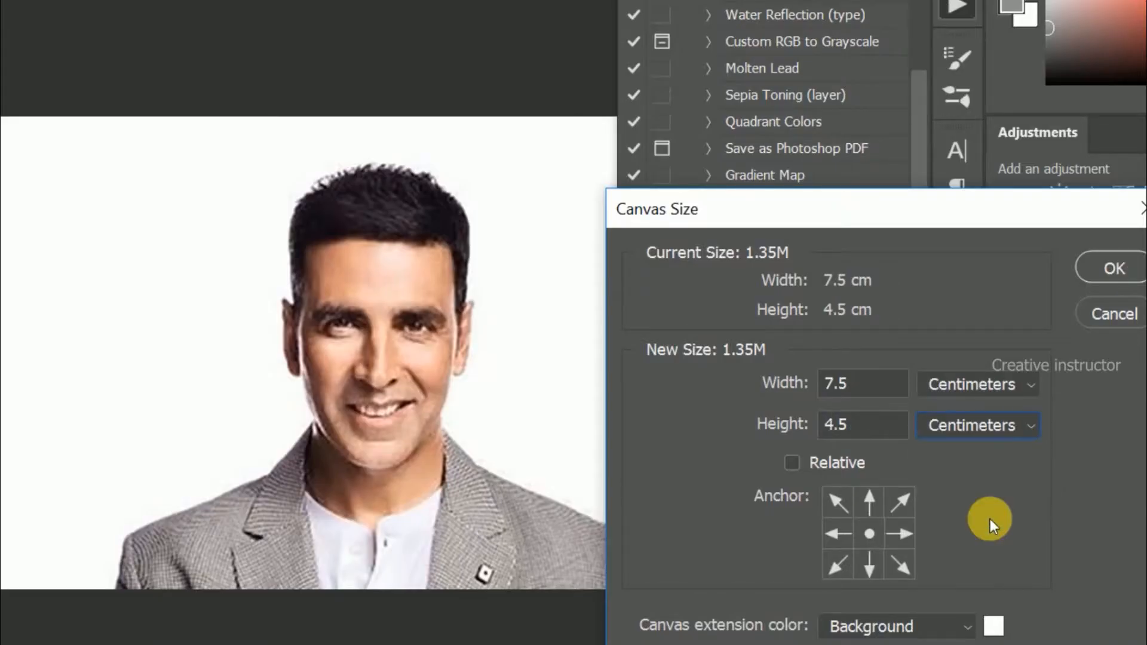
double_click(873, 393)
text(3.5)
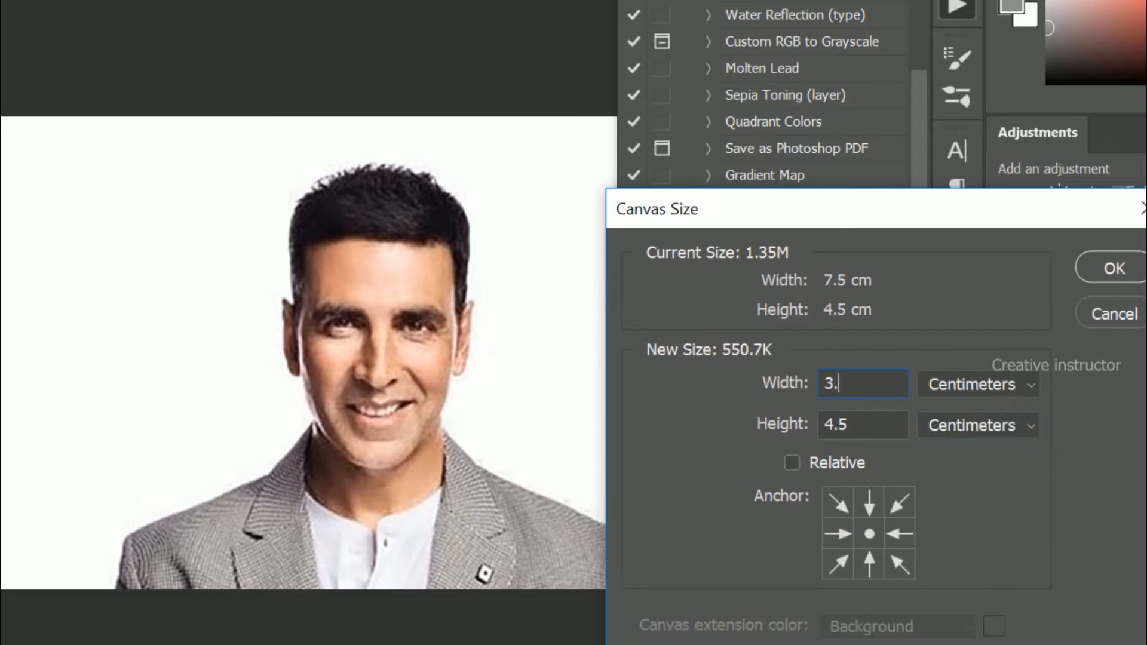
click(1103, 275)
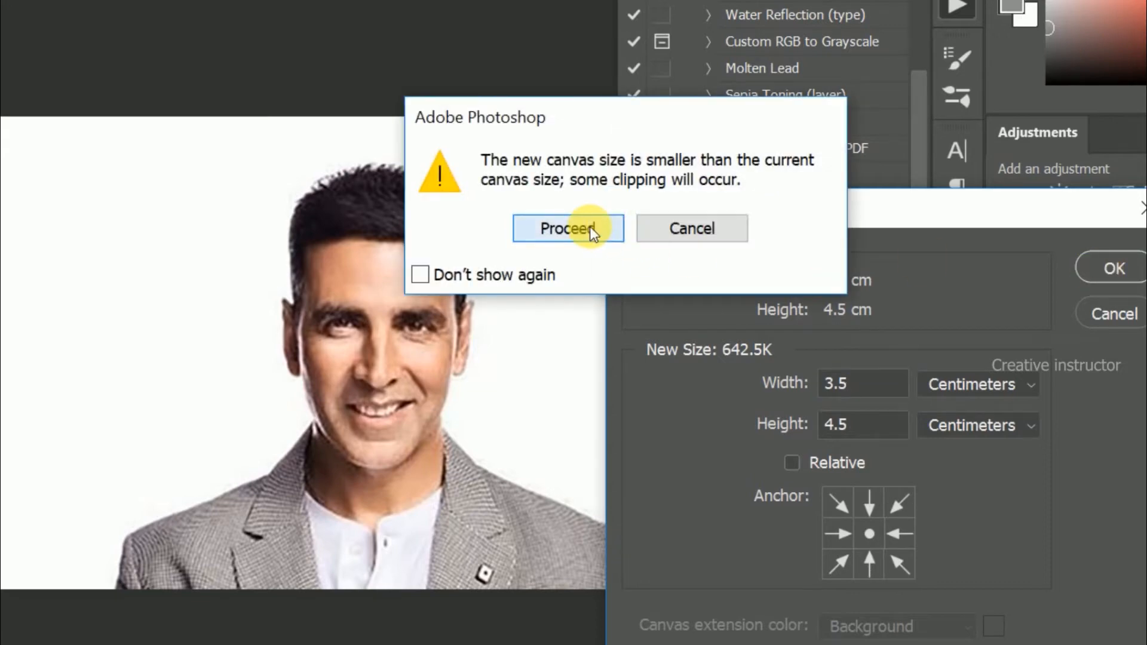
click(596, 228)
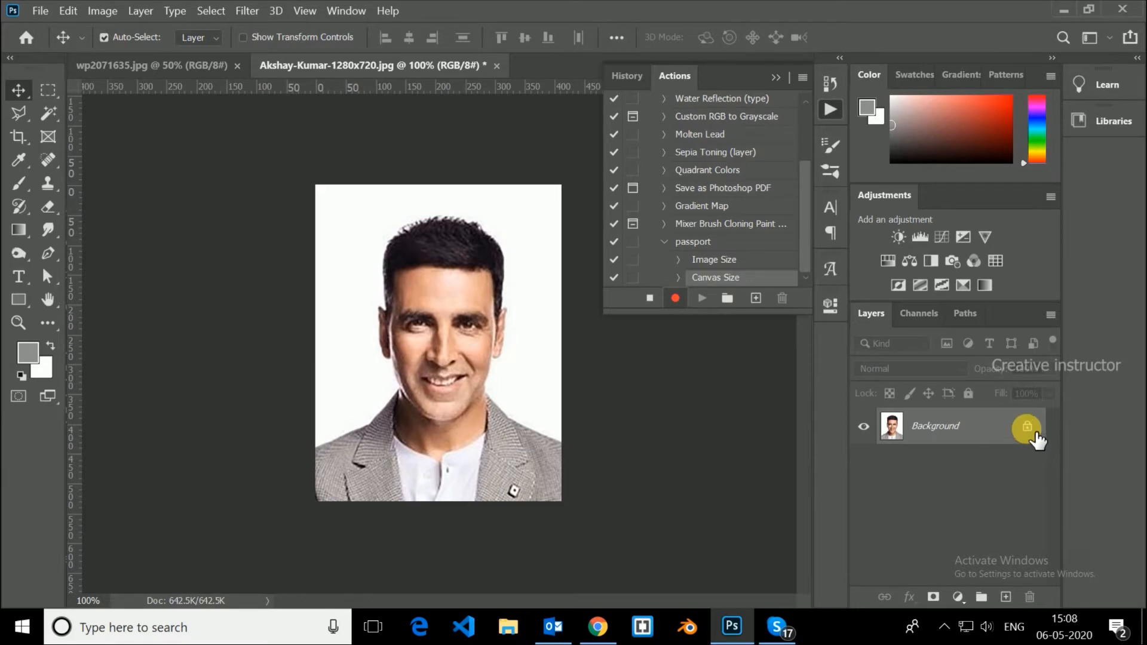
- Unlock the Background layer and add a white 15 px Stroke layer style positioned Inside
click(1027, 427)
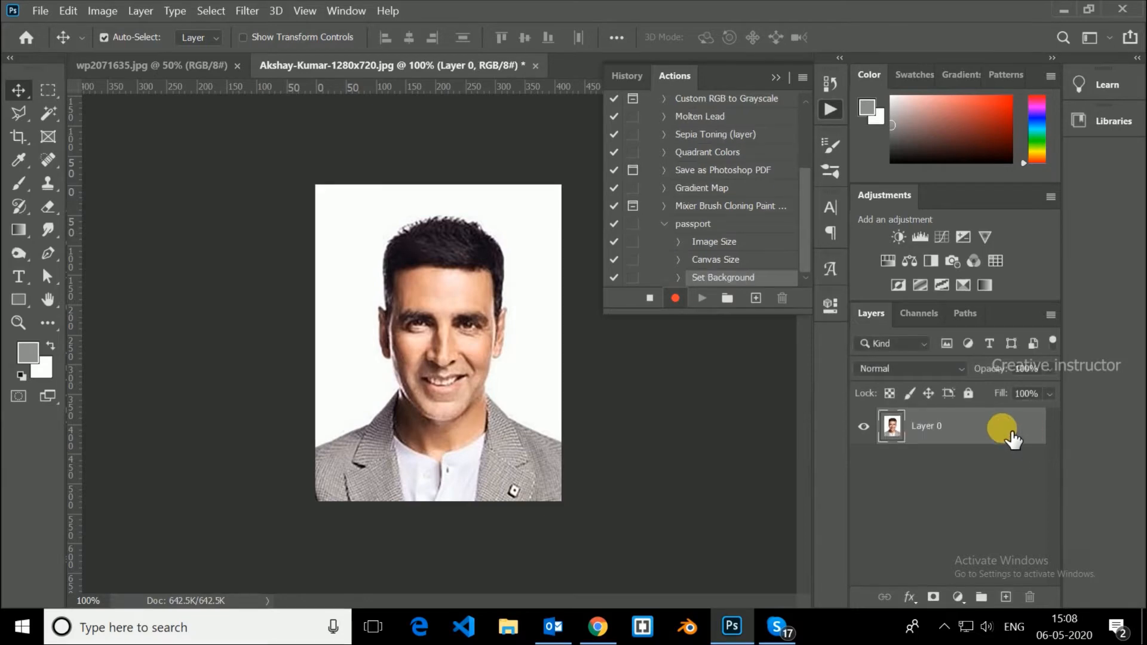
double_click(1010, 439)
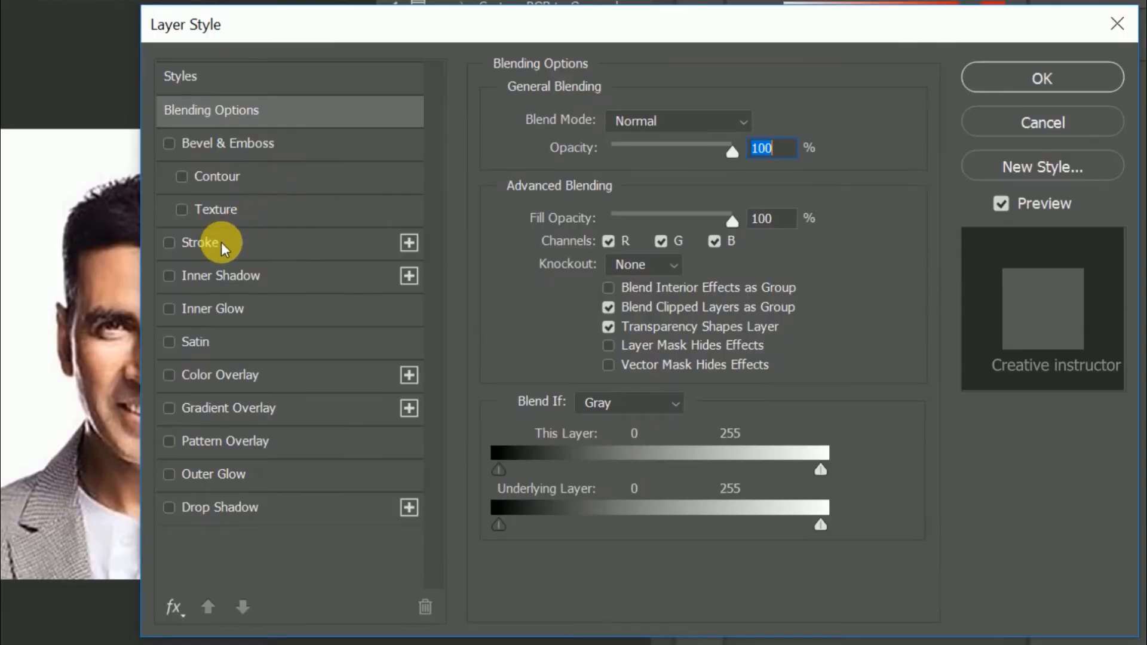
click(333, 172)
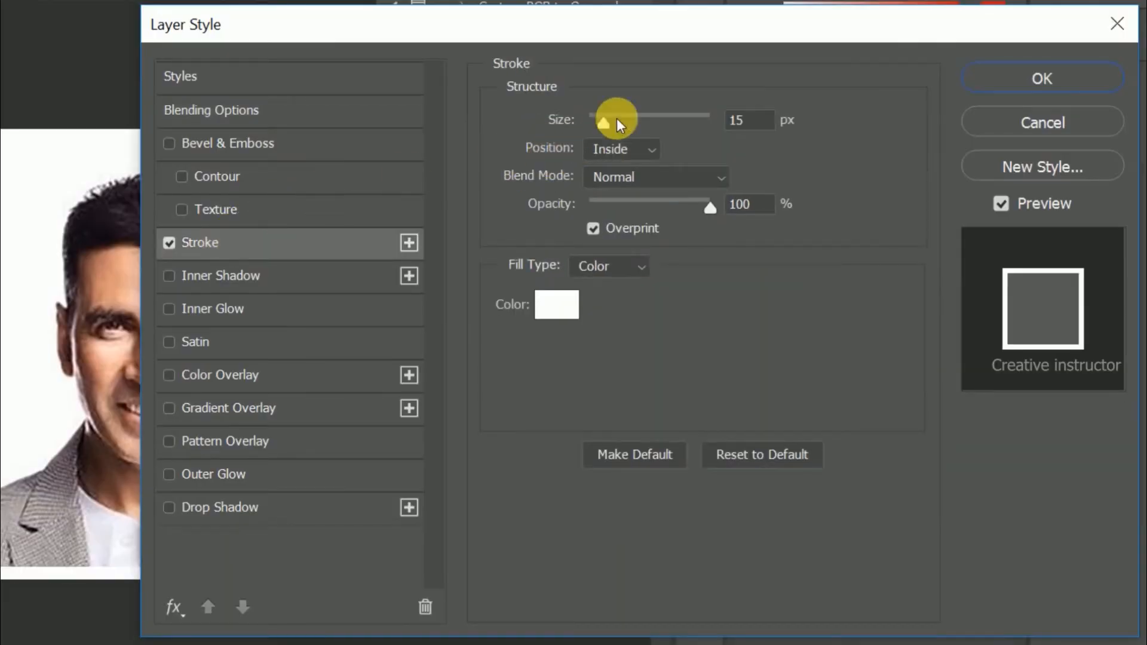
double_click(832, 136)
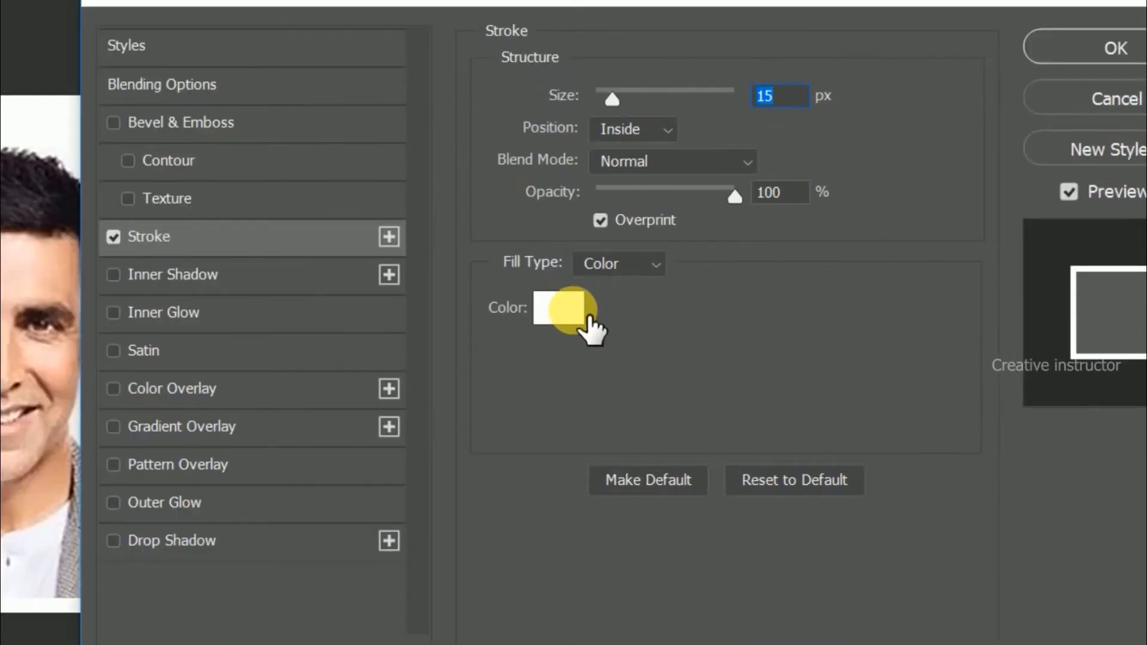
click(634, 316)
click(435, 318)
click(310, 285)
click(983, 264)
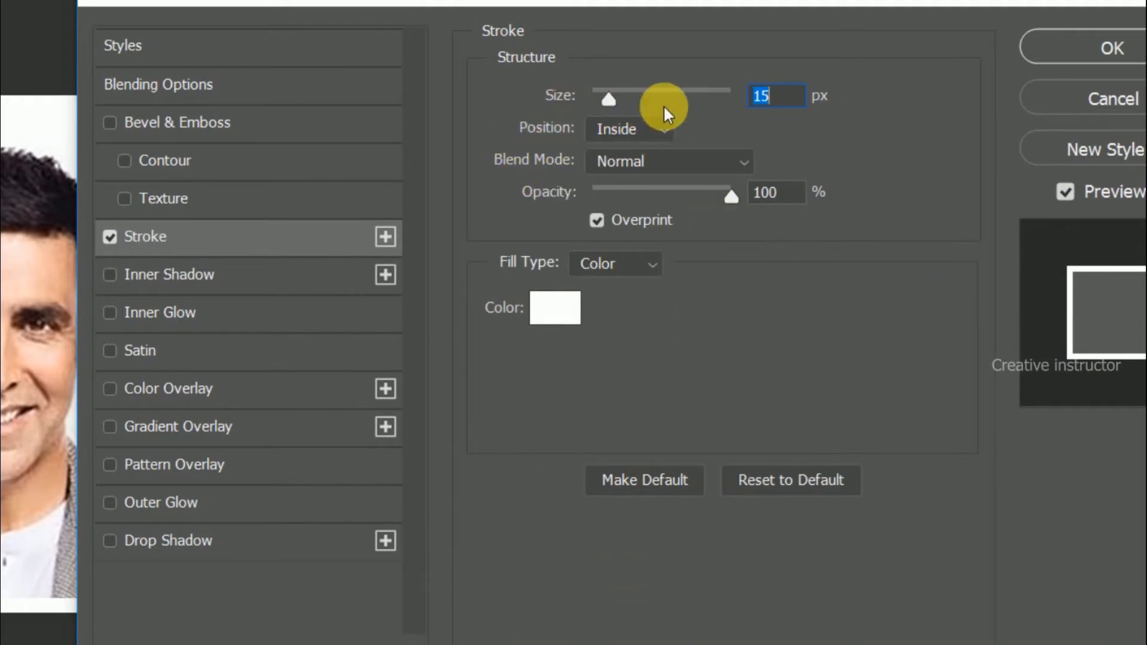
click(657, 131)
click(633, 174)
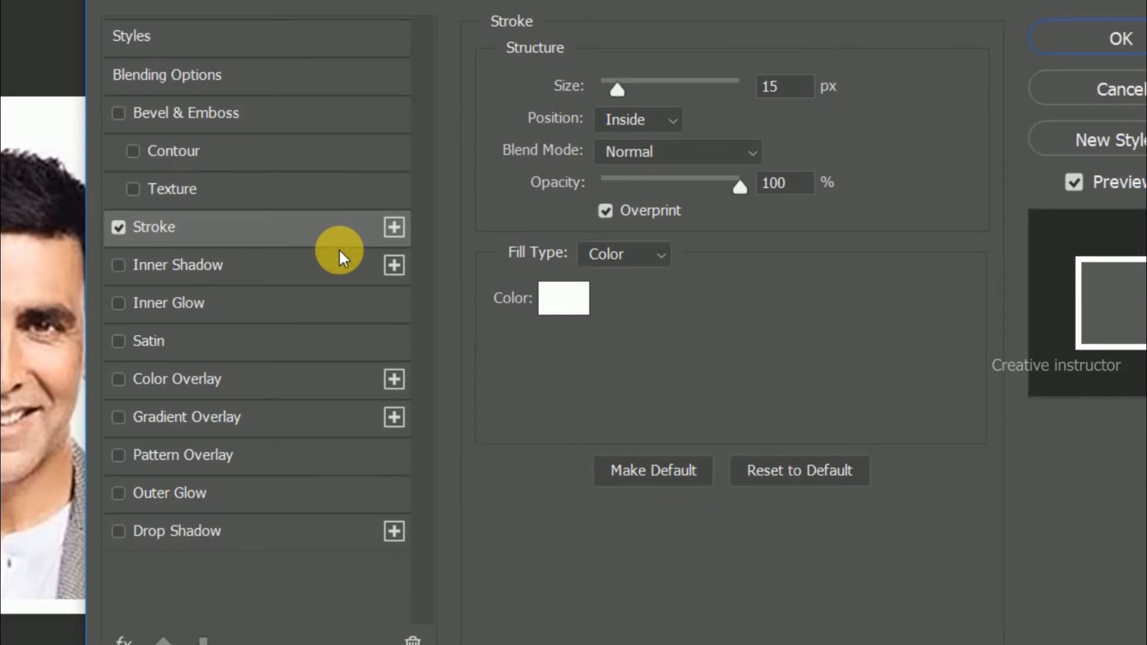
- Add a black Inner Shadow with distance 0 px, choke 100% and size 16 px, and apply the layer styles
click(256, 272)
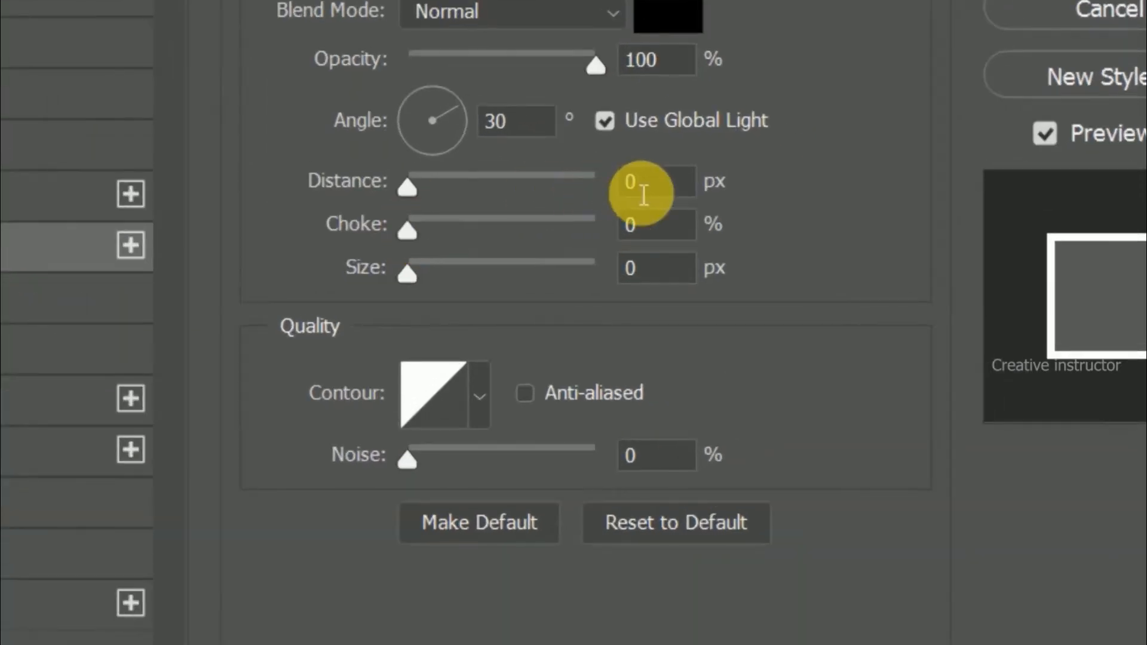
click(643, 190)
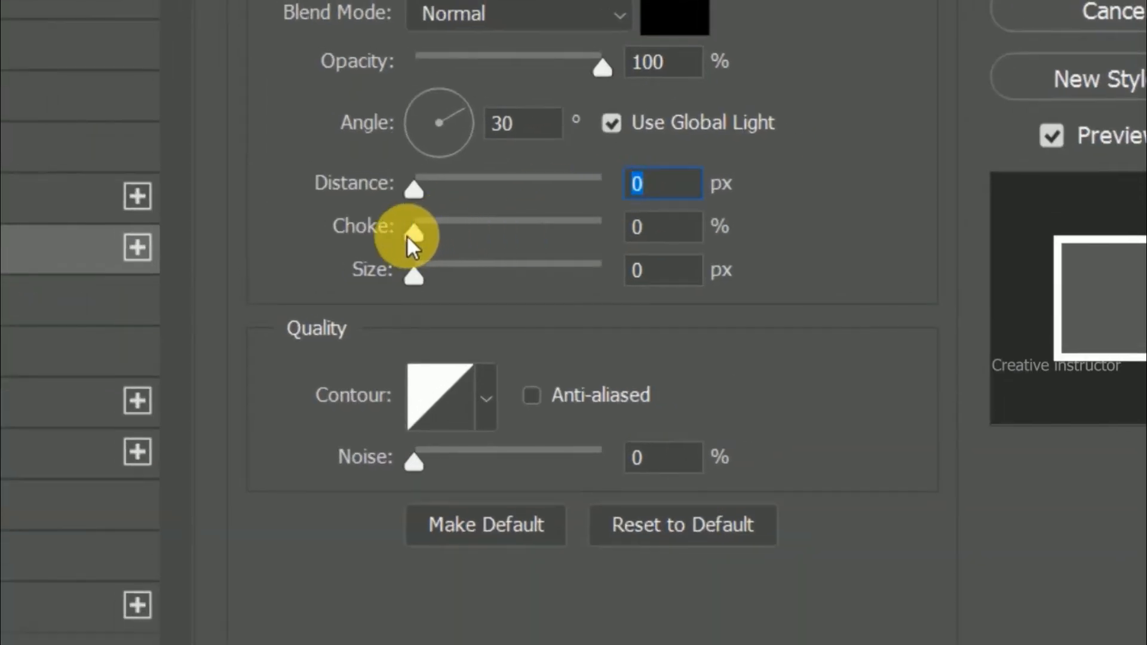
drag(409, 237, 604, 232)
click(648, 230)
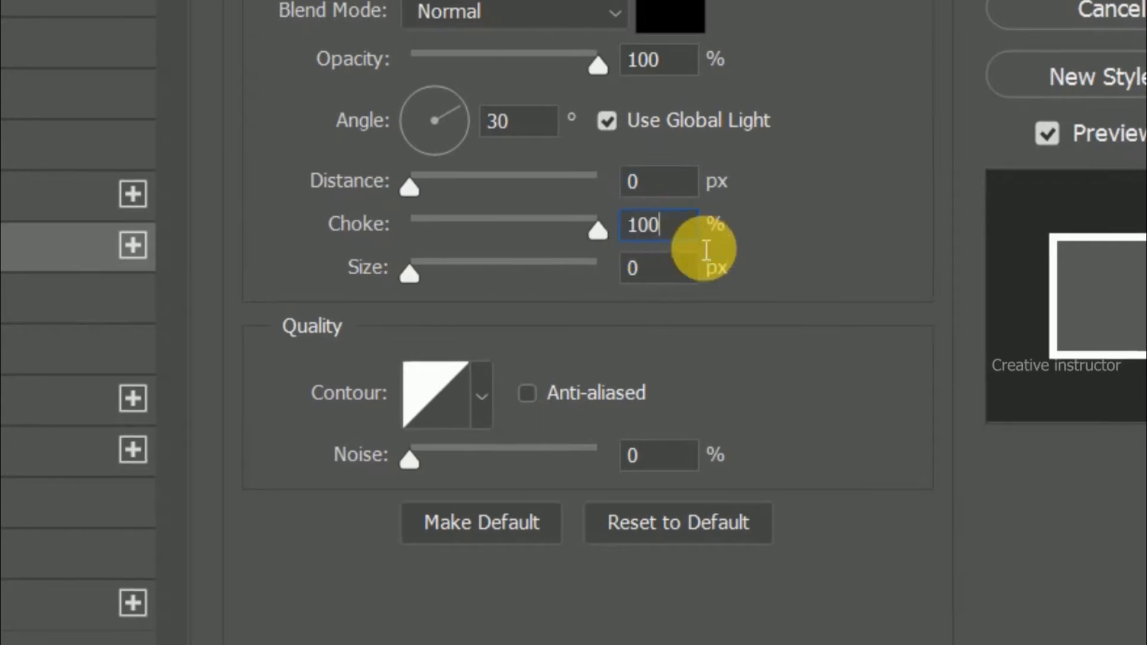
click(657, 279)
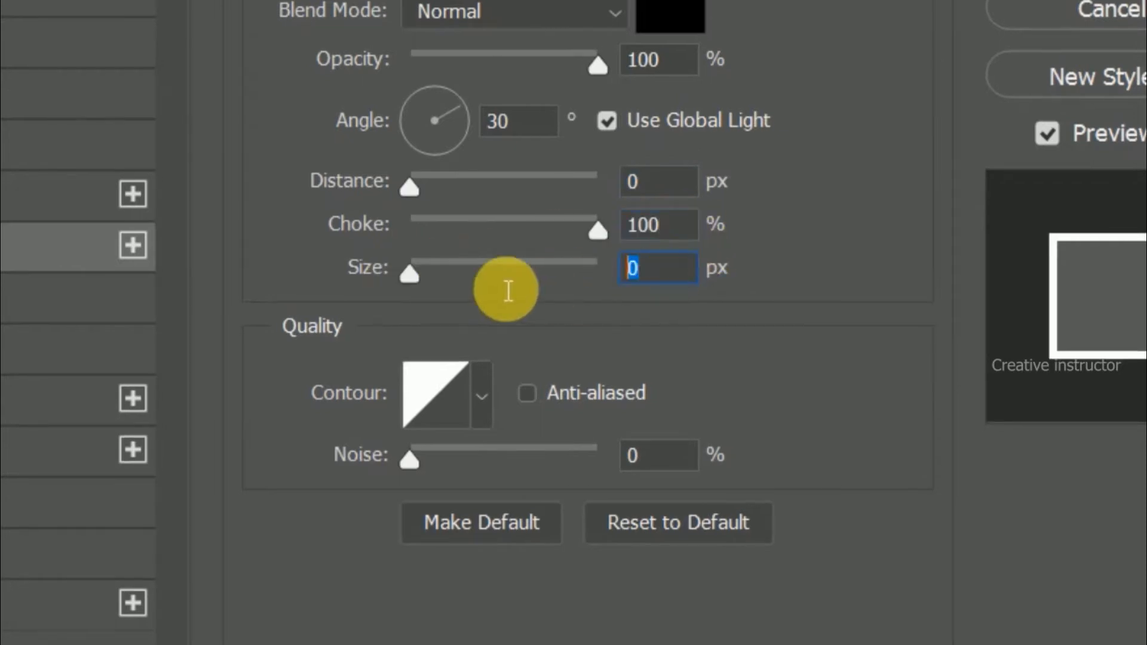
text(16)
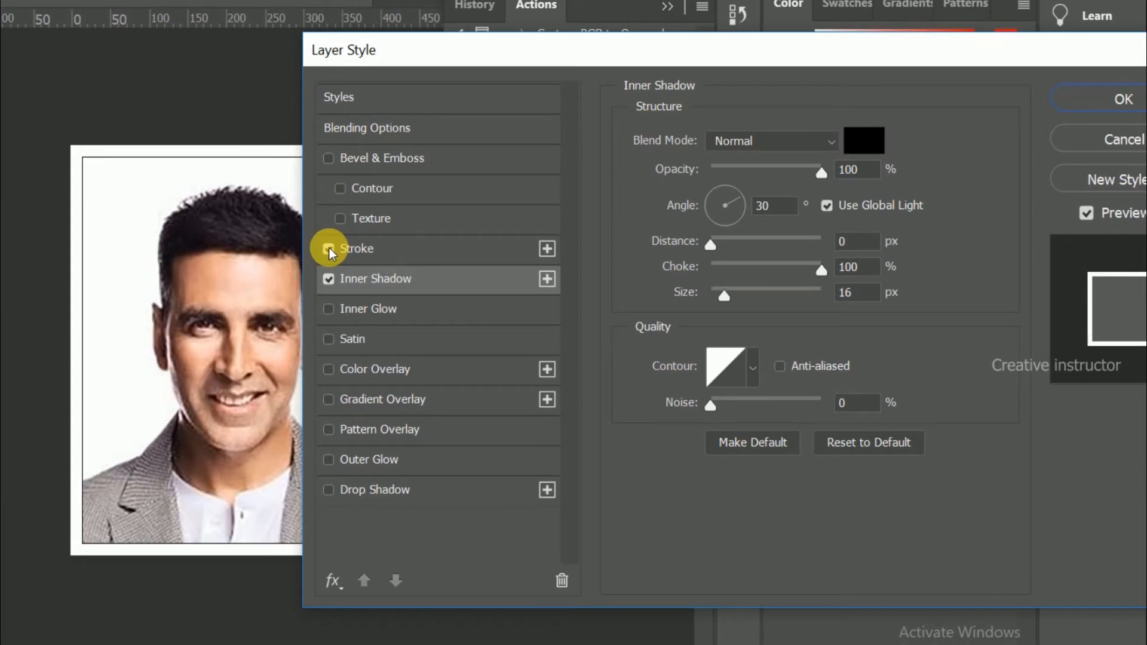
click(329, 249)
click(329, 249)
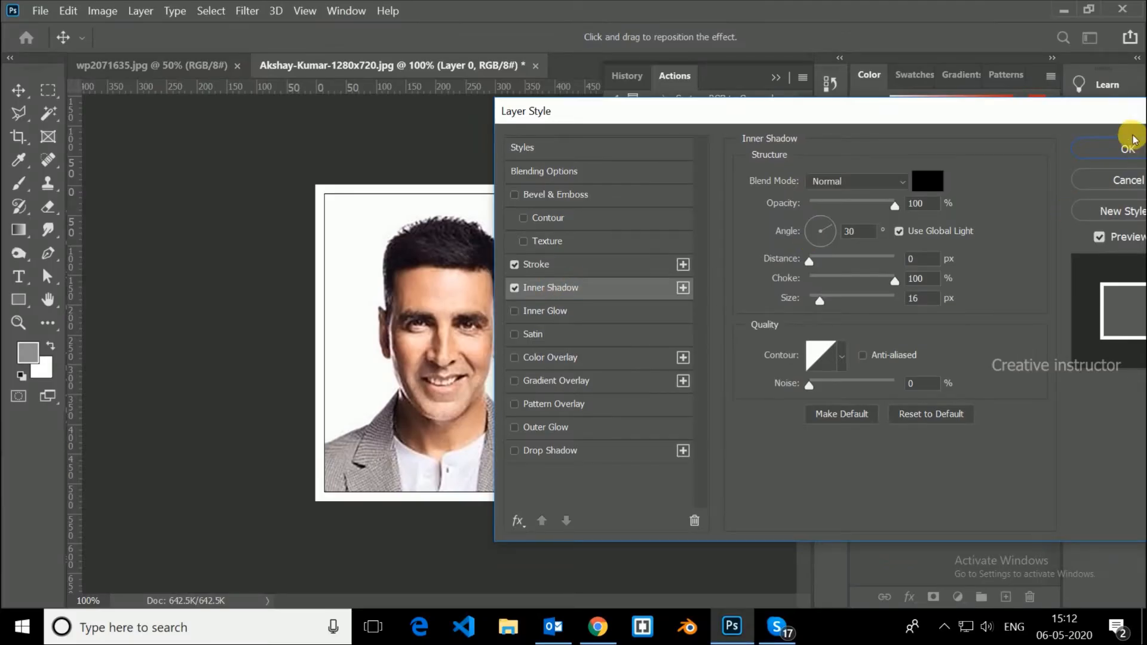
click(1113, 149)
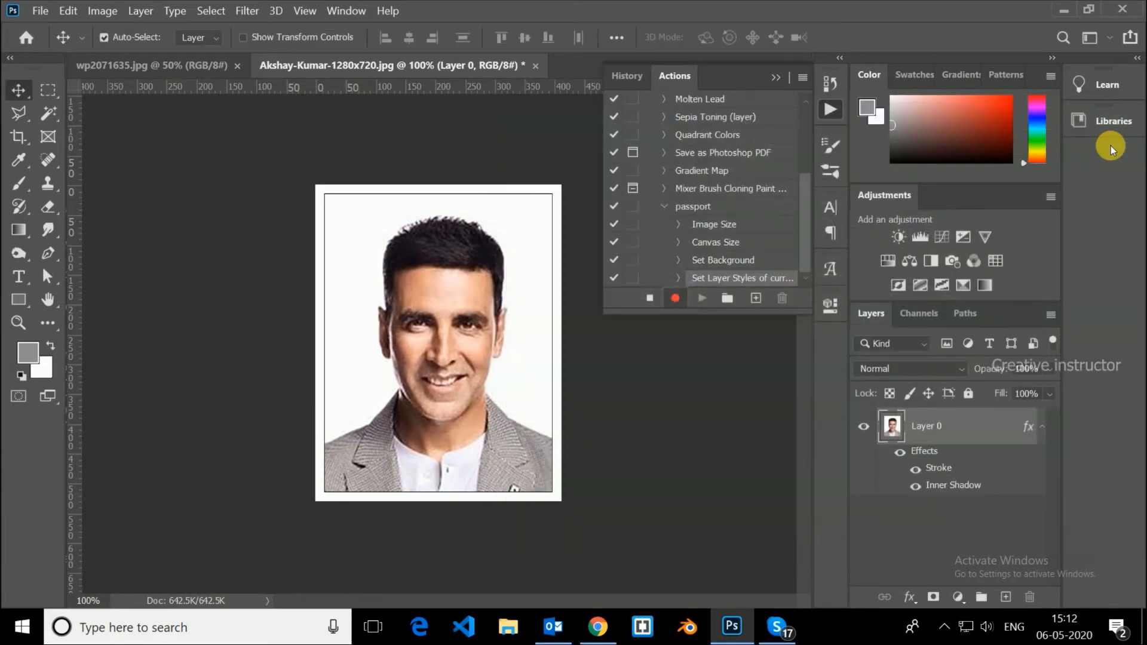
- Rasterize the photo layer's styles and add a new Stroke layer style with a size of 1 px
right_click(969, 436)
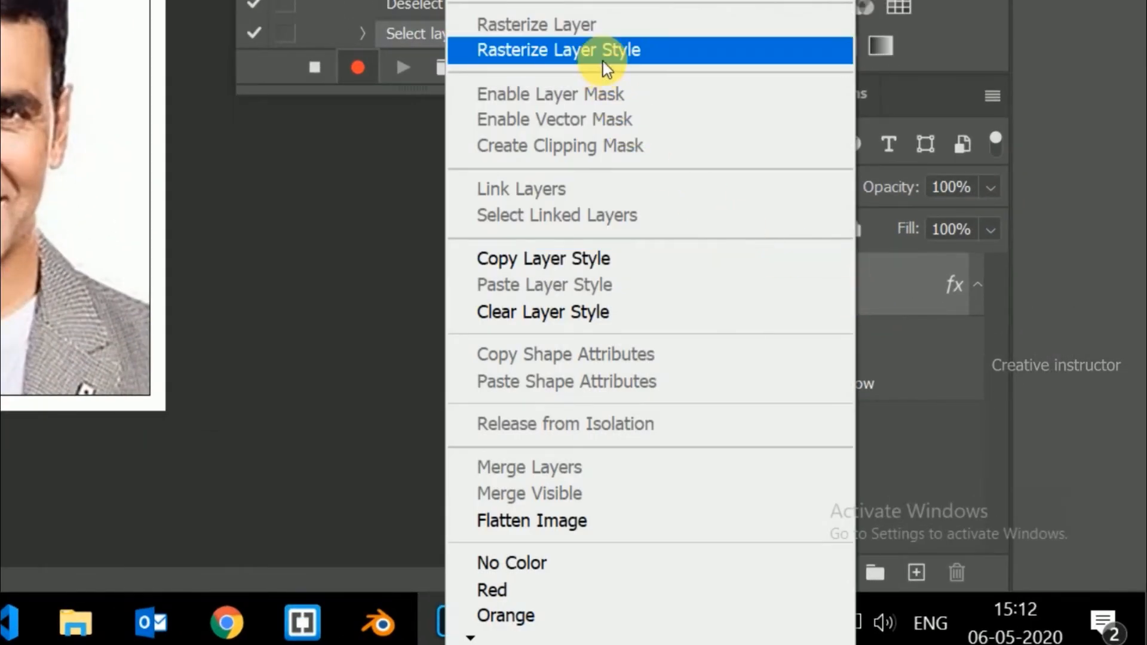
click(604, 53)
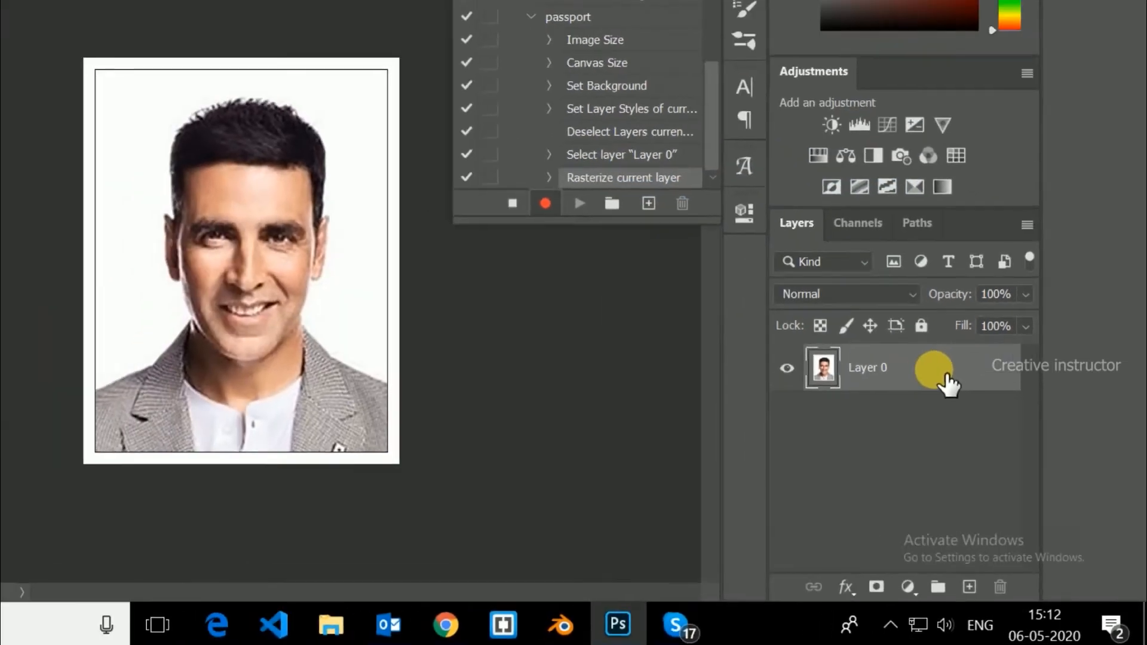
double_click(886, 302)
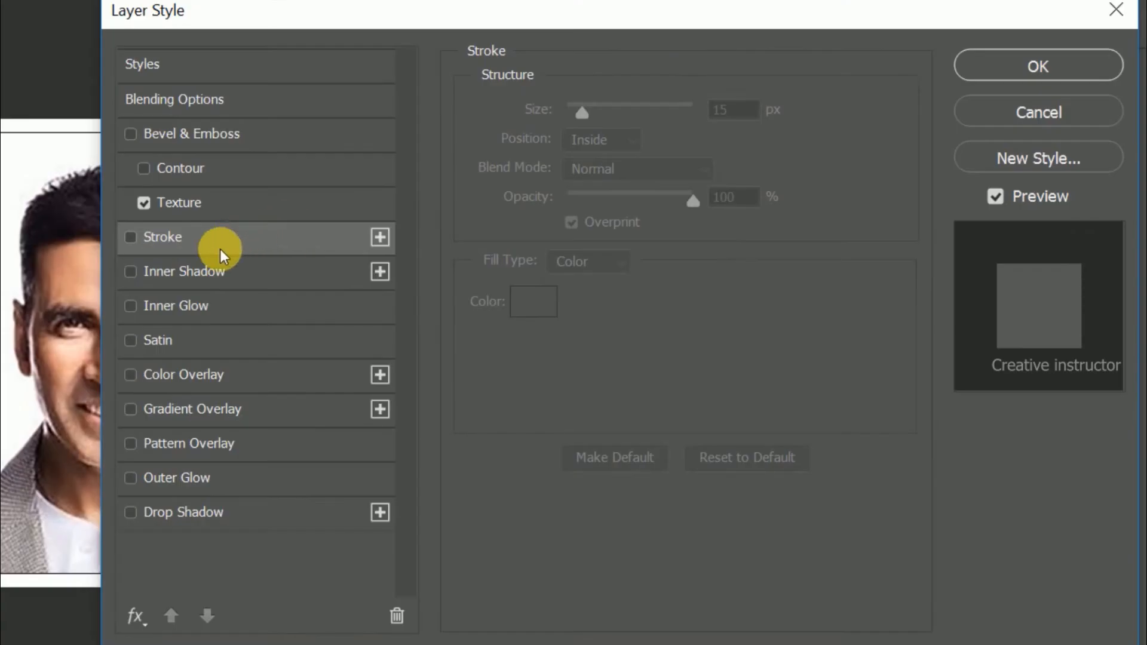
click(344, 162)
drag(750, 115, 574, 109)
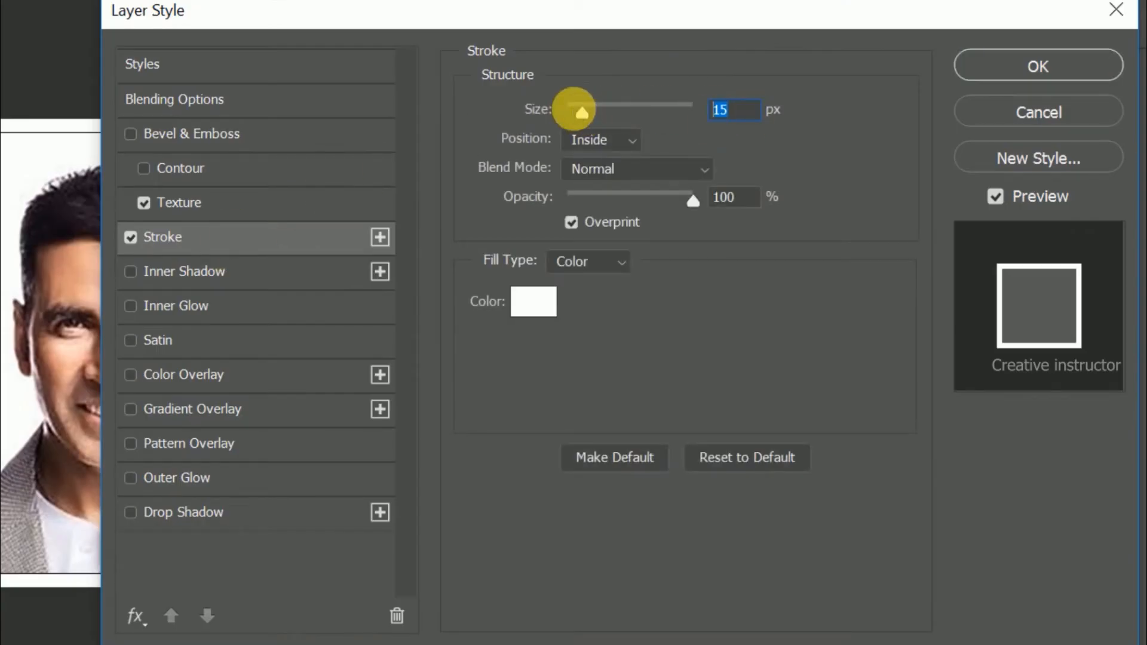
text(1)
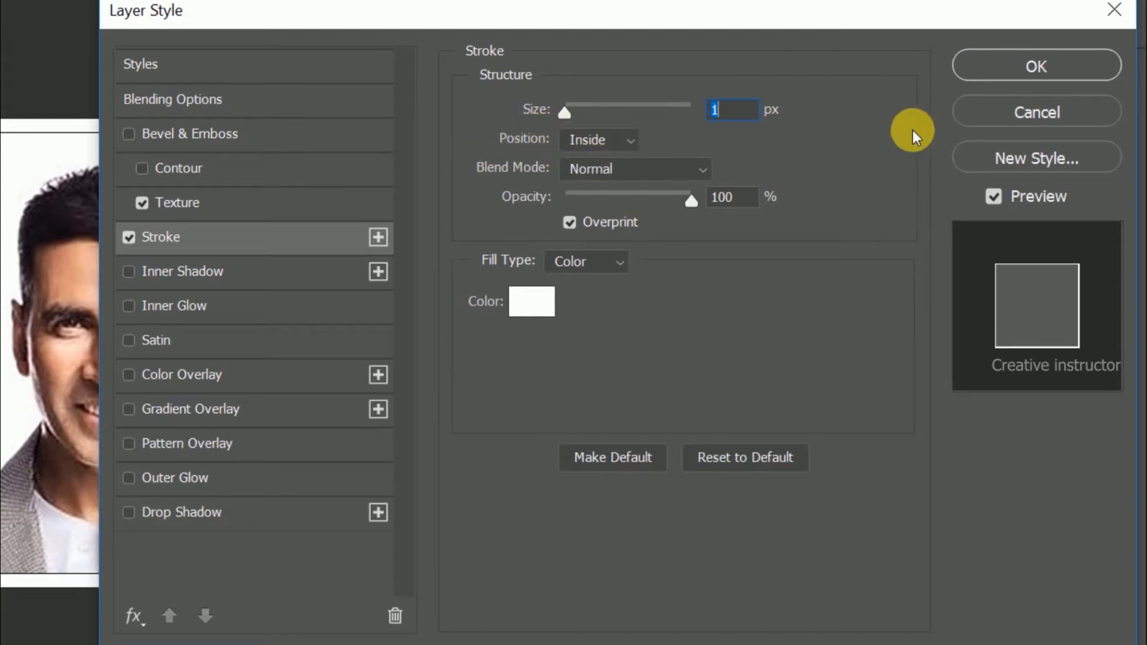
- Color the 1 px stroke light gray, apply it, and rasterize the layer style again
click(531, 300)
drag(482, 327, 387, 403)
click(978, 275)
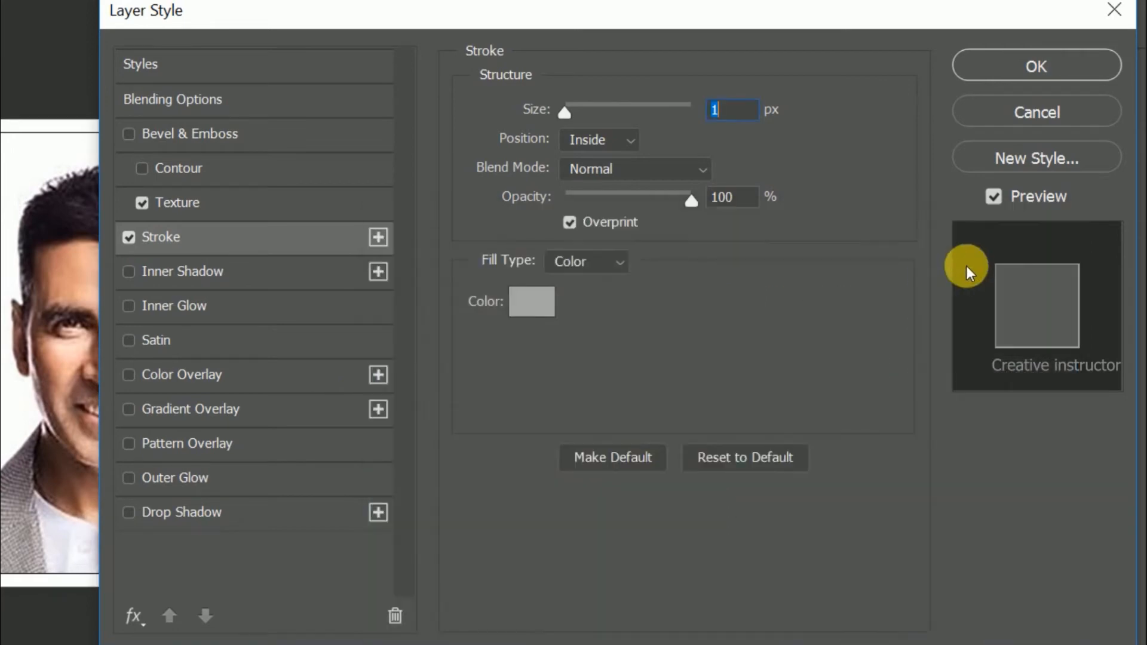
click(994, 57)
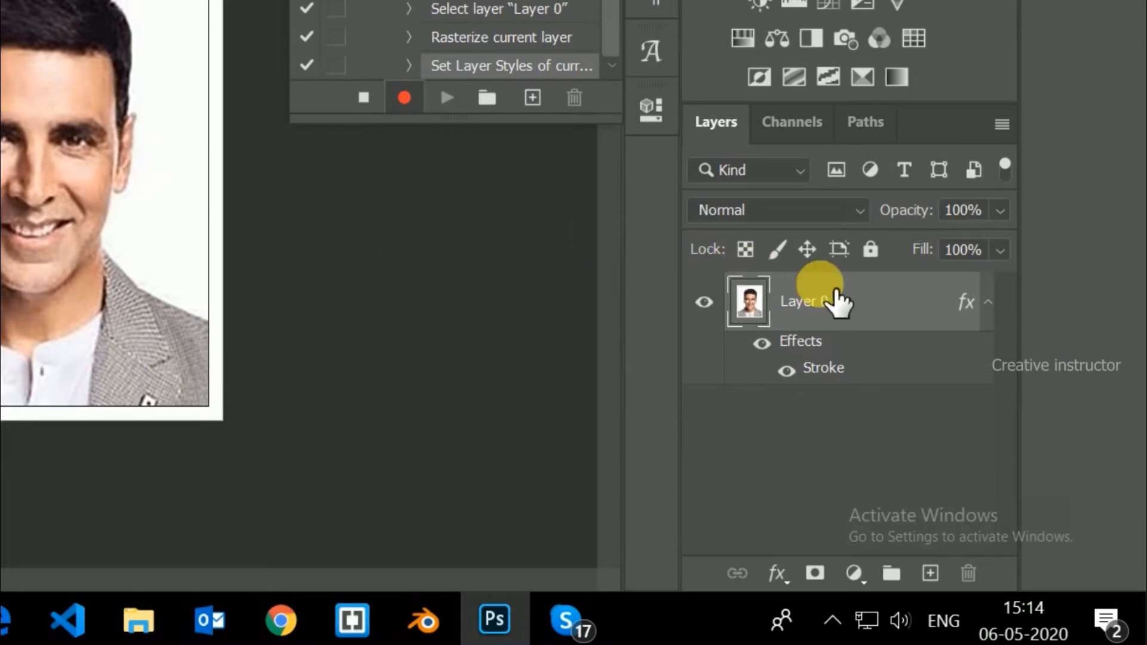
right_click(871, 293)
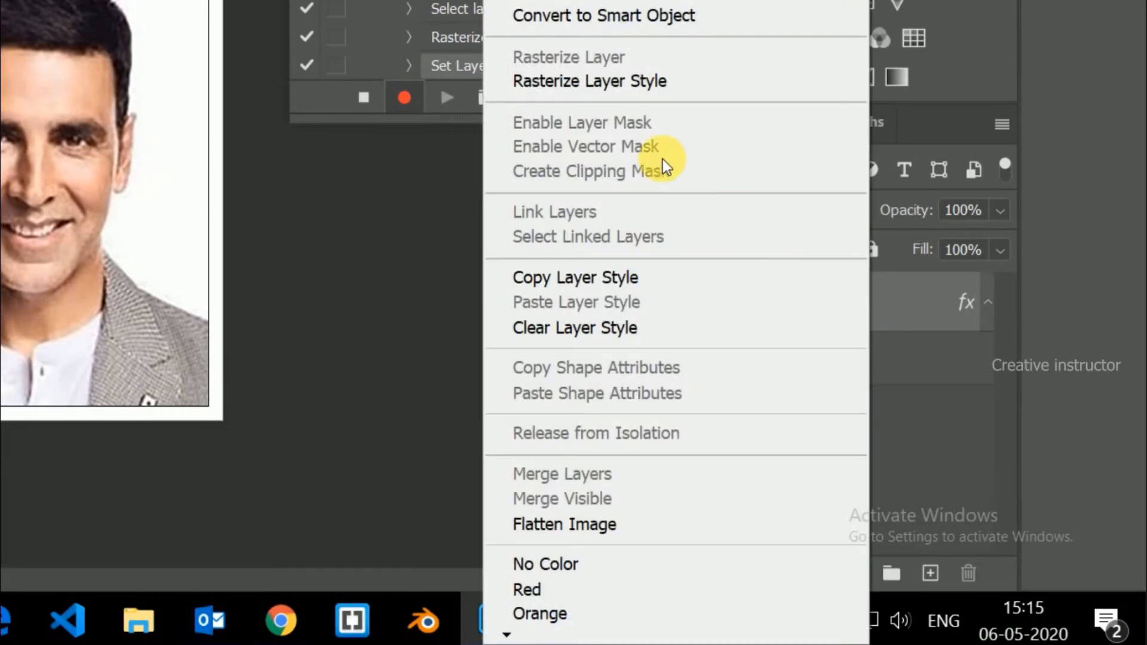
click(623, 91)
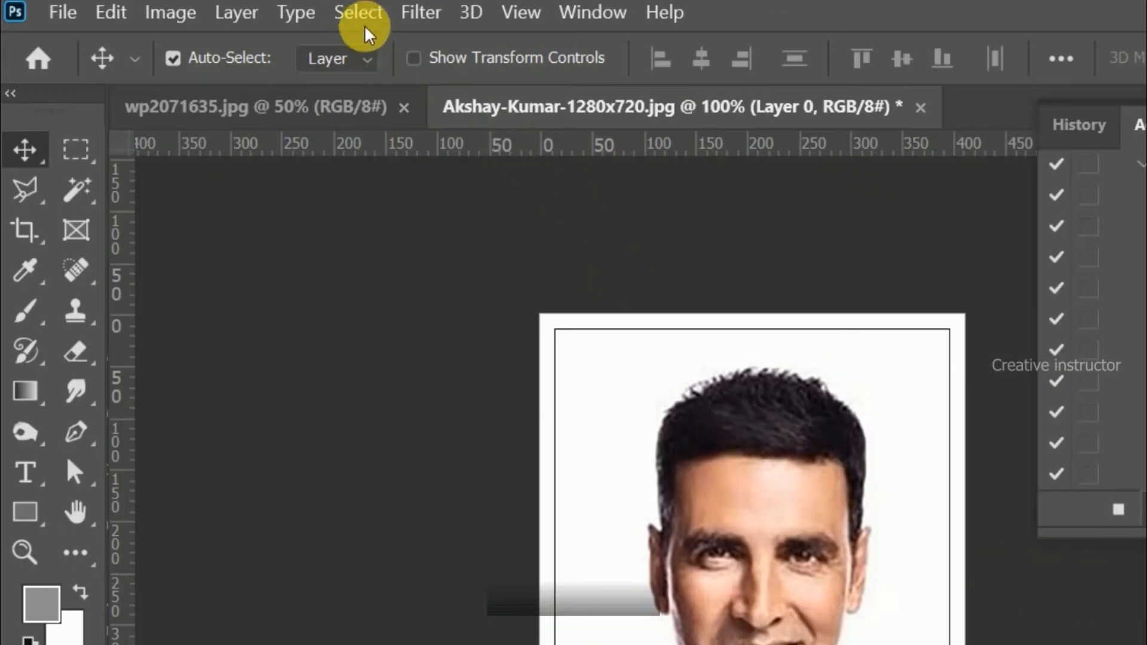
- Select the entire canvas of the bordered passport photo and copy it
click(358, 13)
click(371, 48)
click(111, 13)
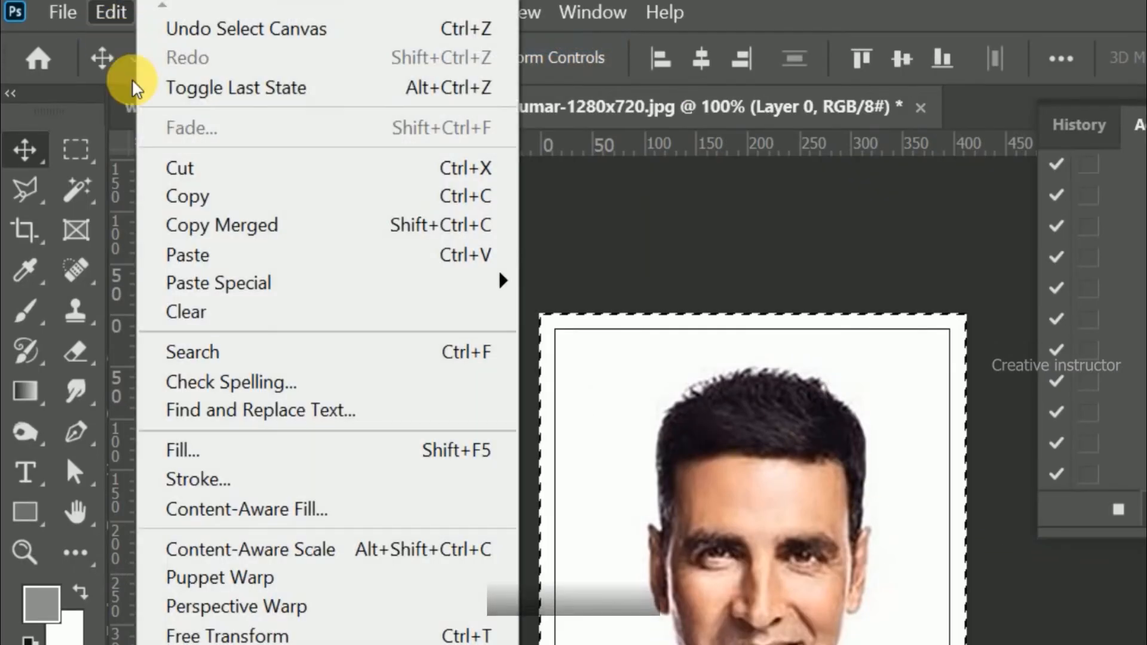
click(191, 196)
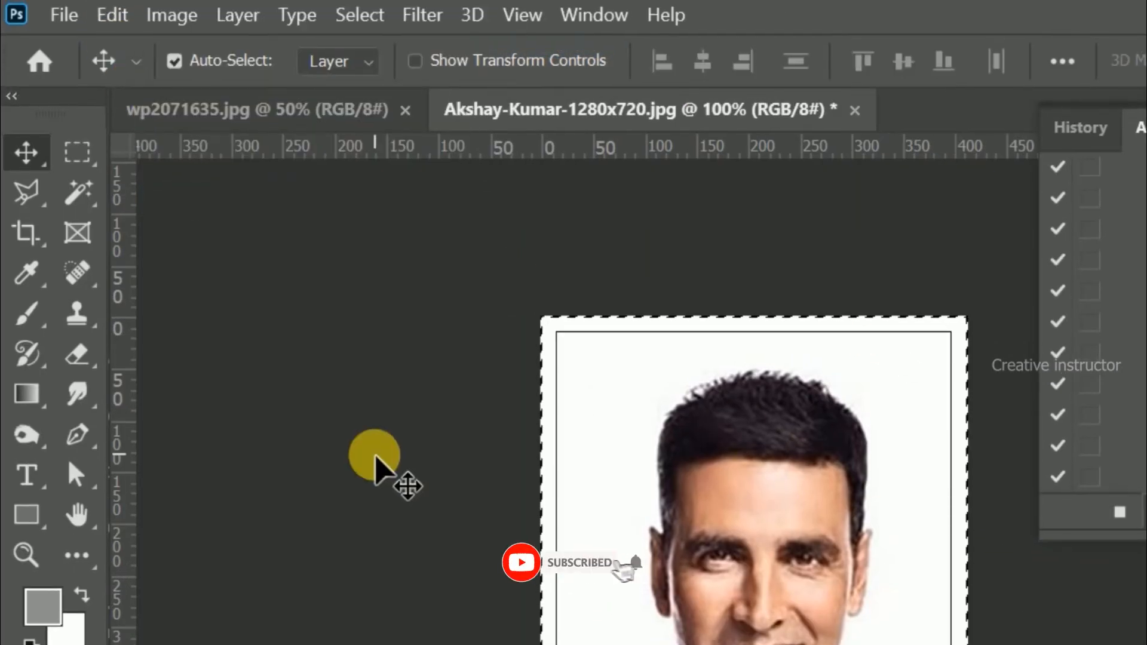
- Create a new A4 print document in landscape orientation at 300 pixels/inch with a white background
click(63, 14)
click(90, 43)
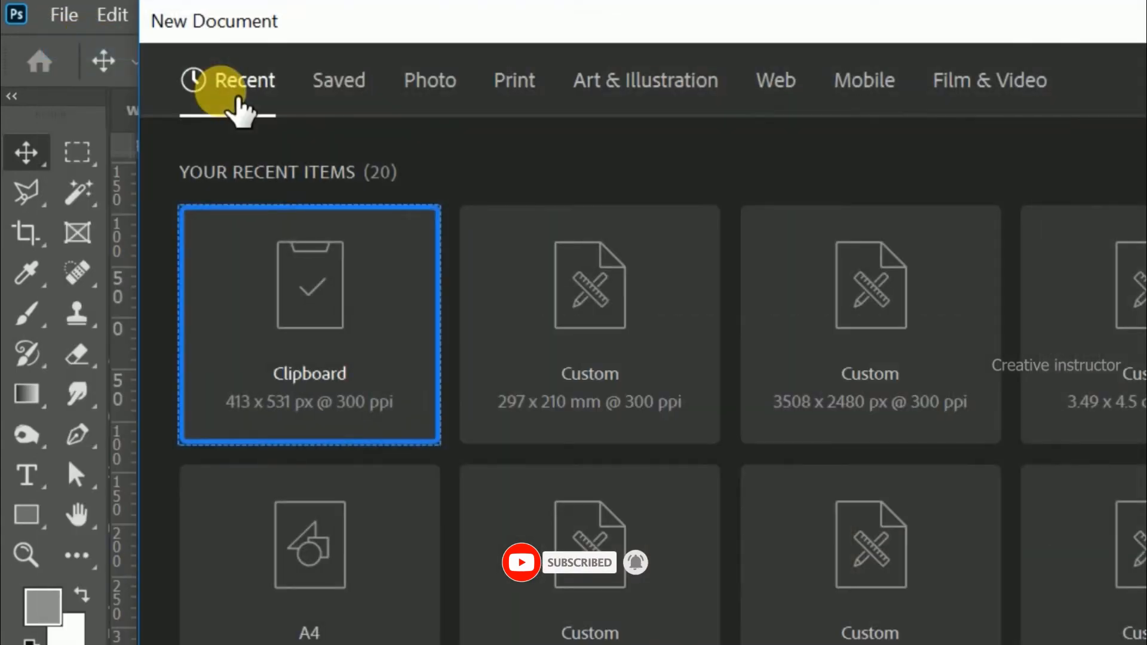
click(513, 99)
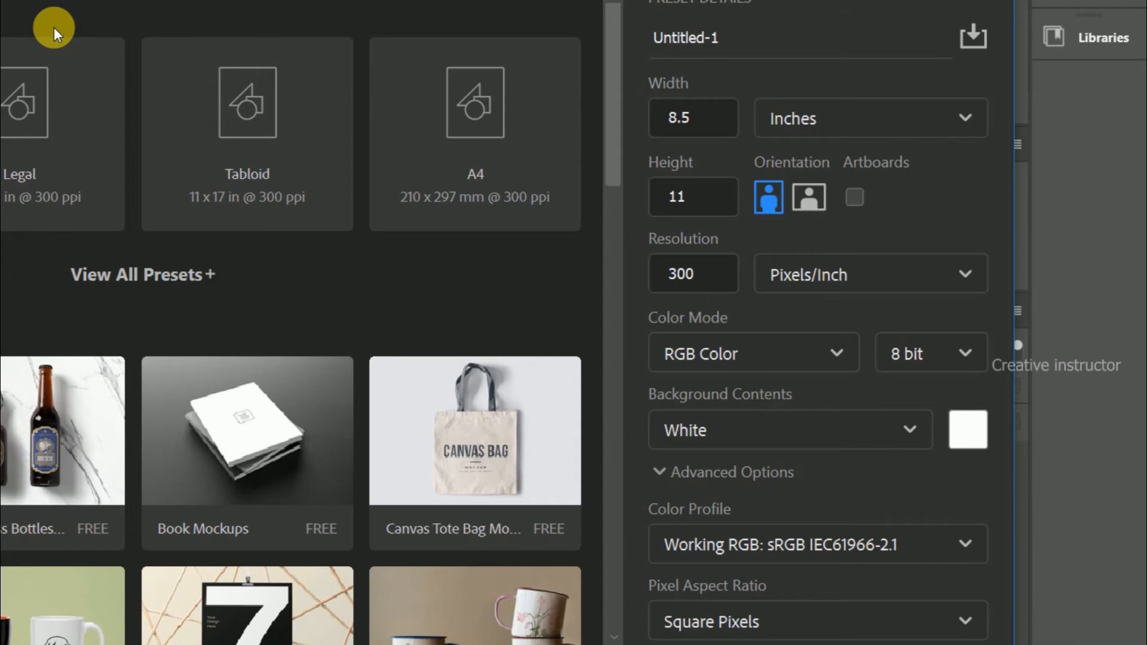
click(481, 159)
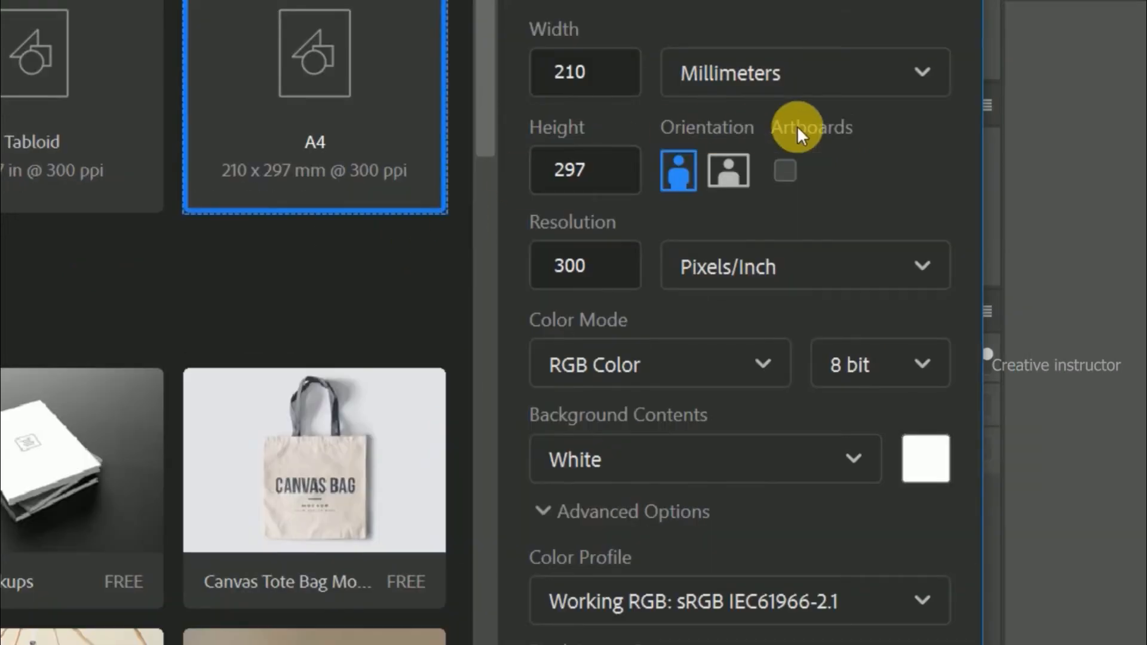
click(732, 173)
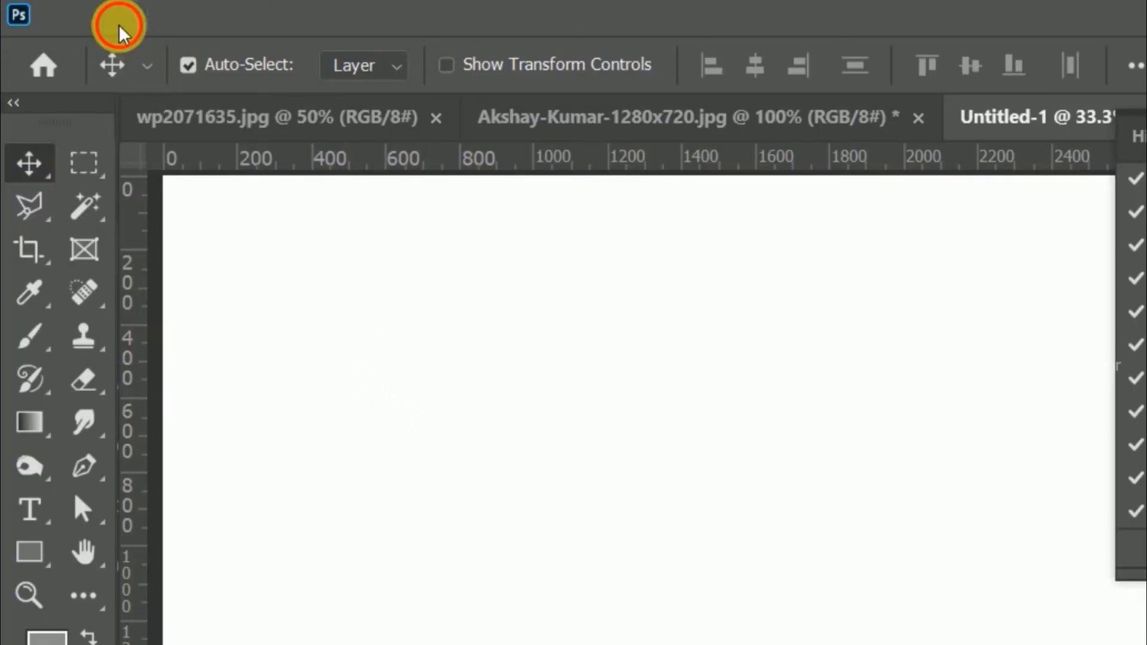
- Paste the passport photo into the A4 document and align it to the canvas's top-left corner
click(120, 17)
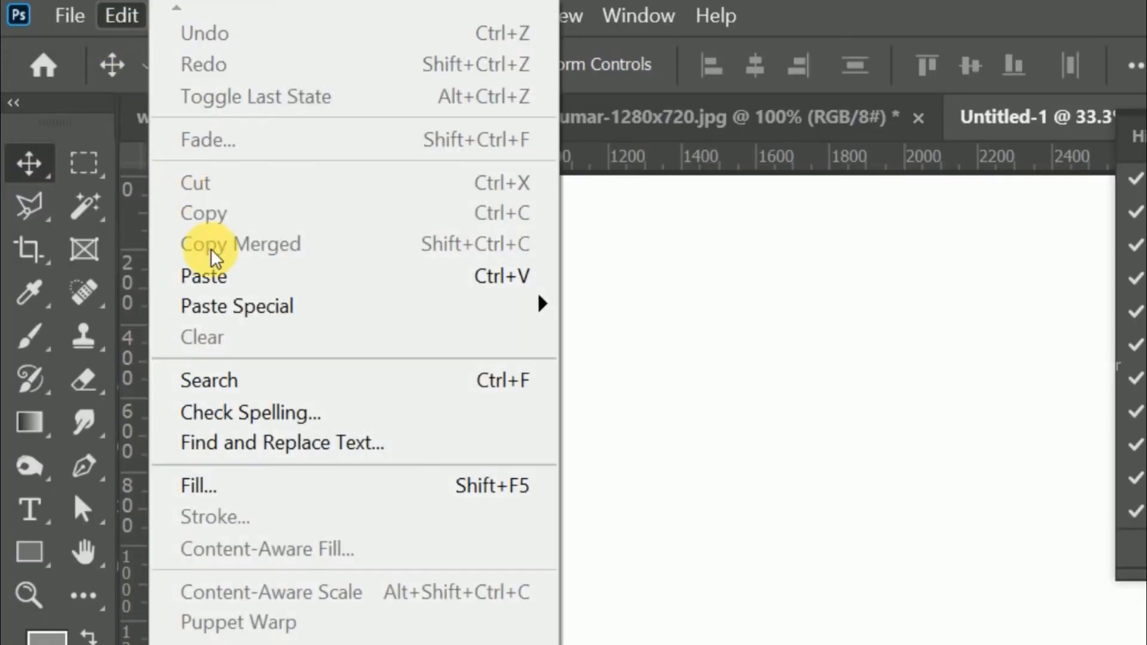
click(197, 275)
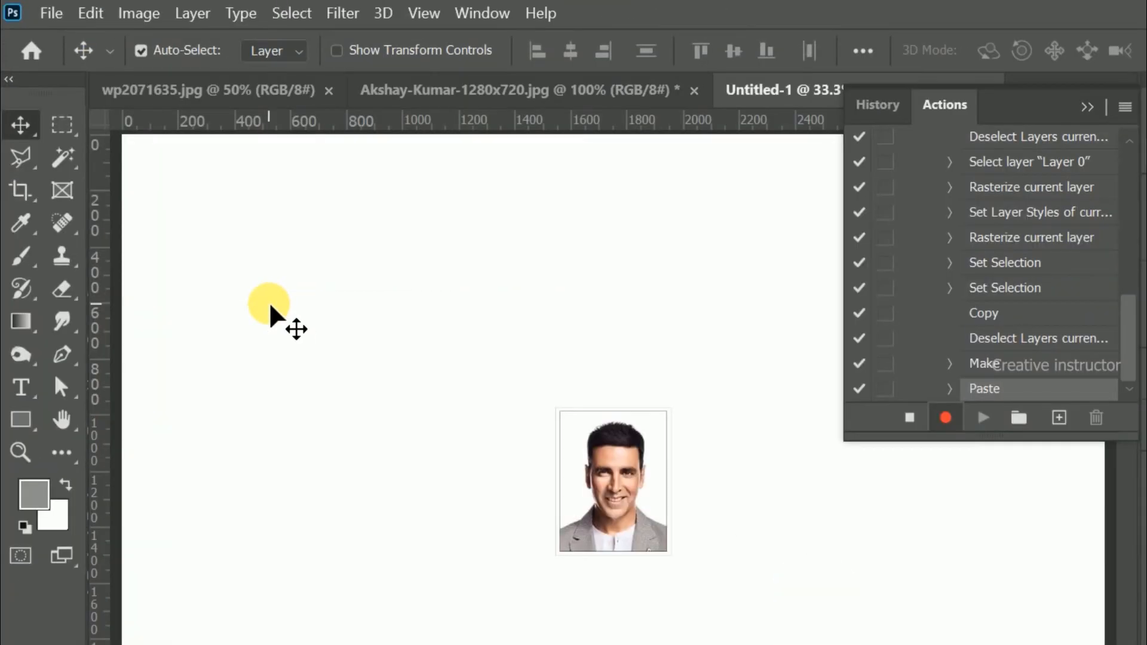
click(287, 17)
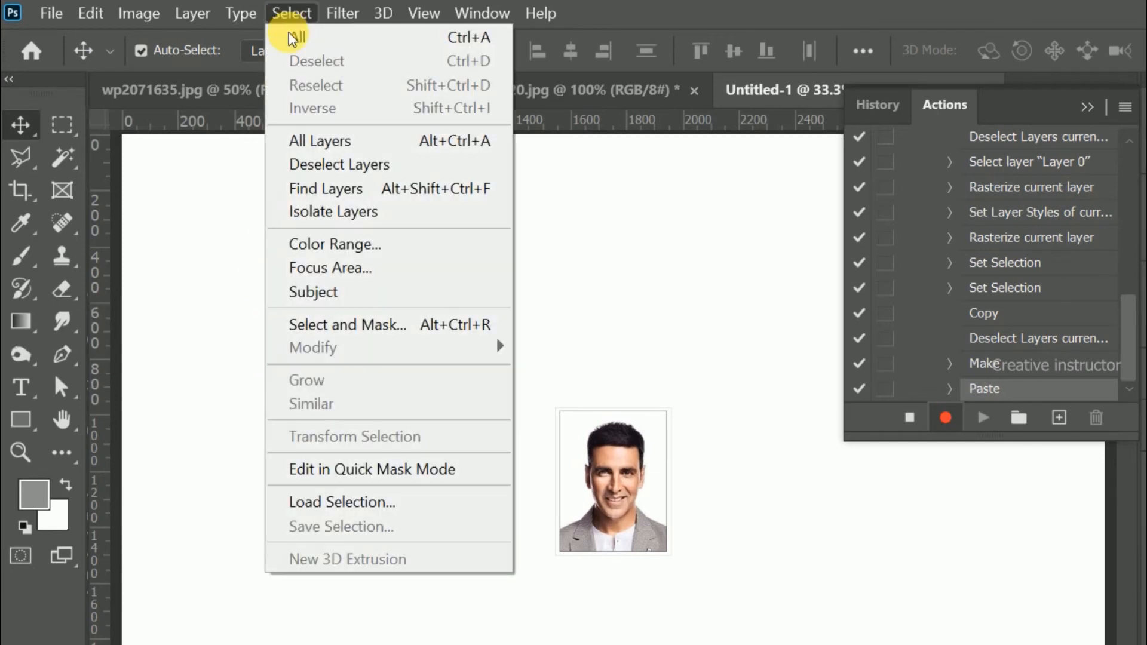
click(291, 36)
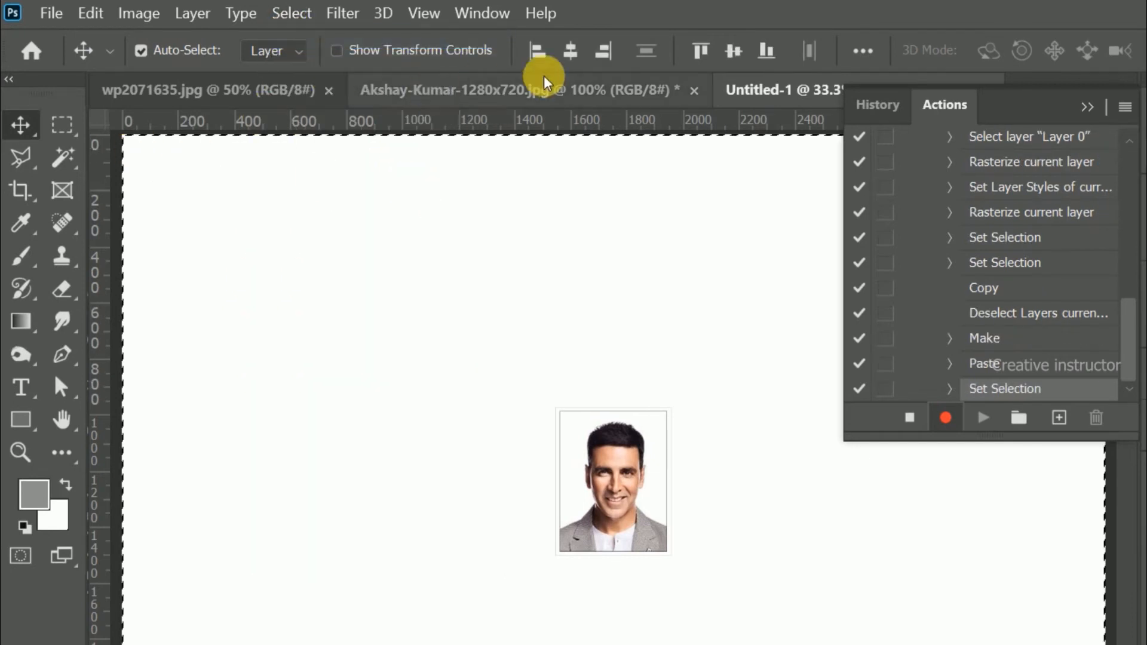
click(538, 51)
click(699, 51)
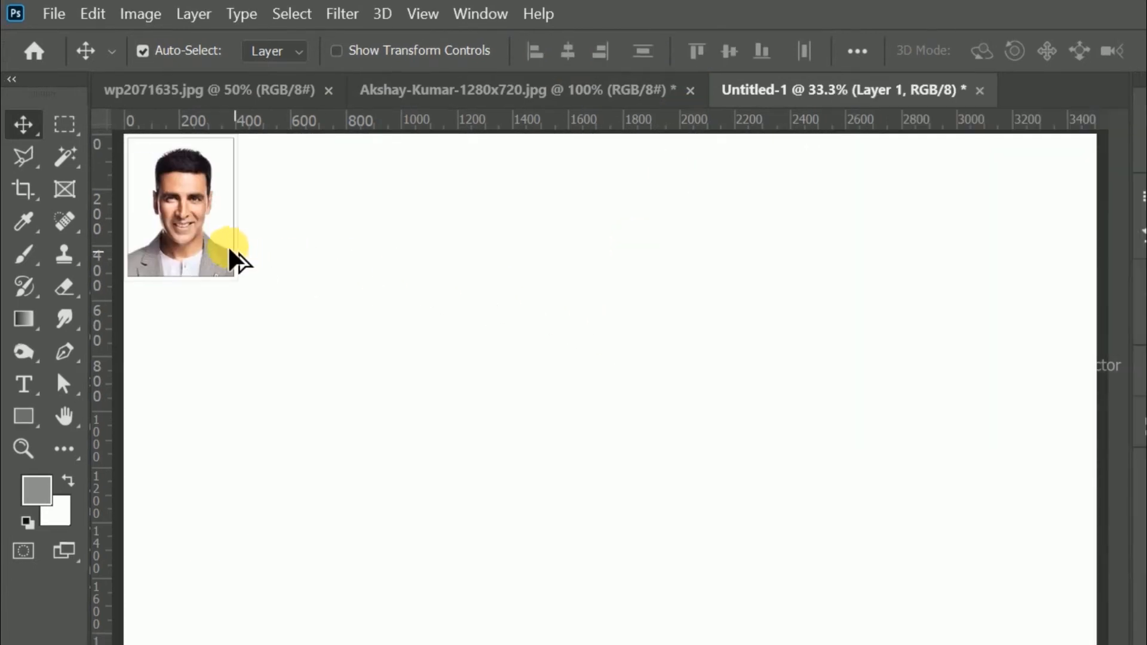
- Duplicate the photo across the page into a row of eight and merge the row's layers
drag(197, 238, 991, 206)
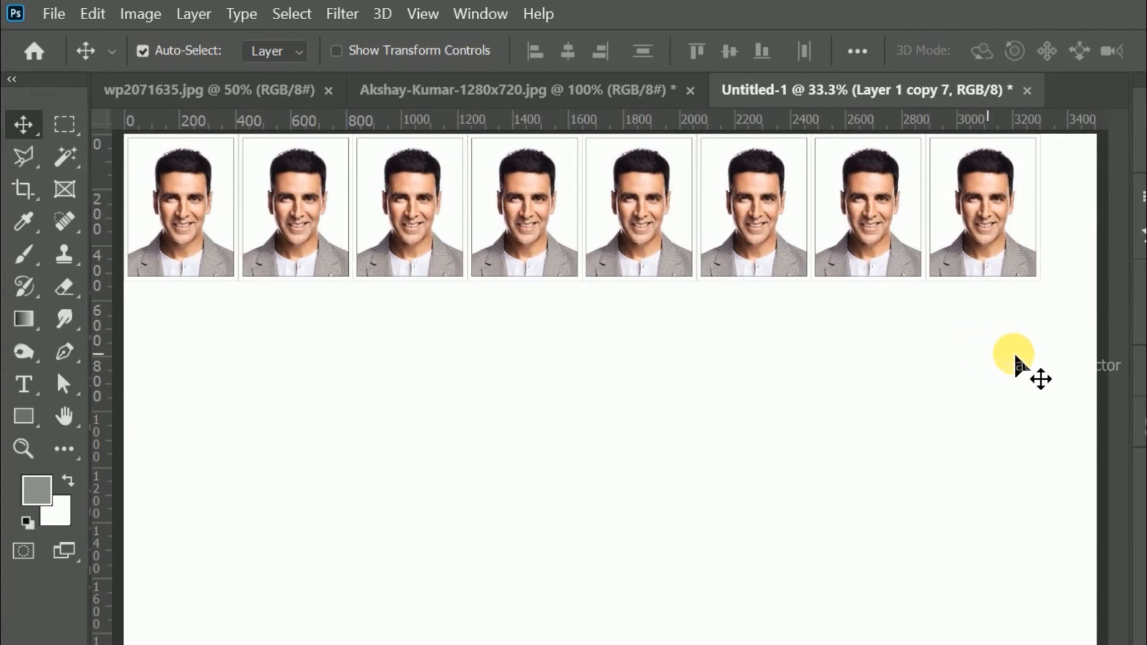
drag(665, 222, 12, 12)
right_click(947, 468)
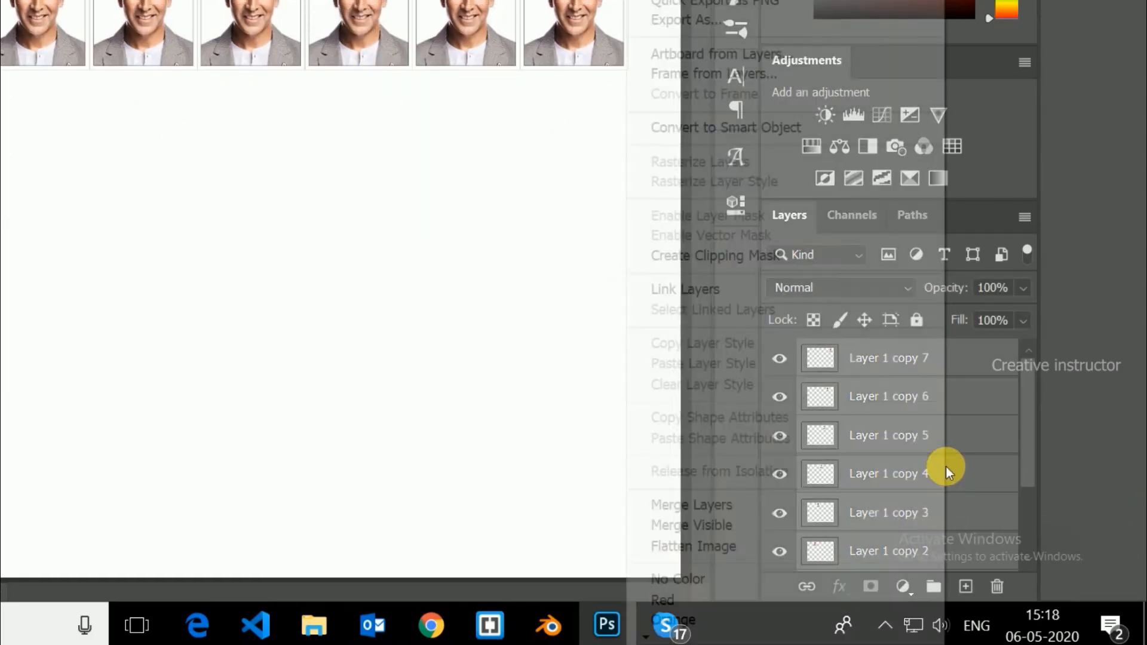
click(690, 504)
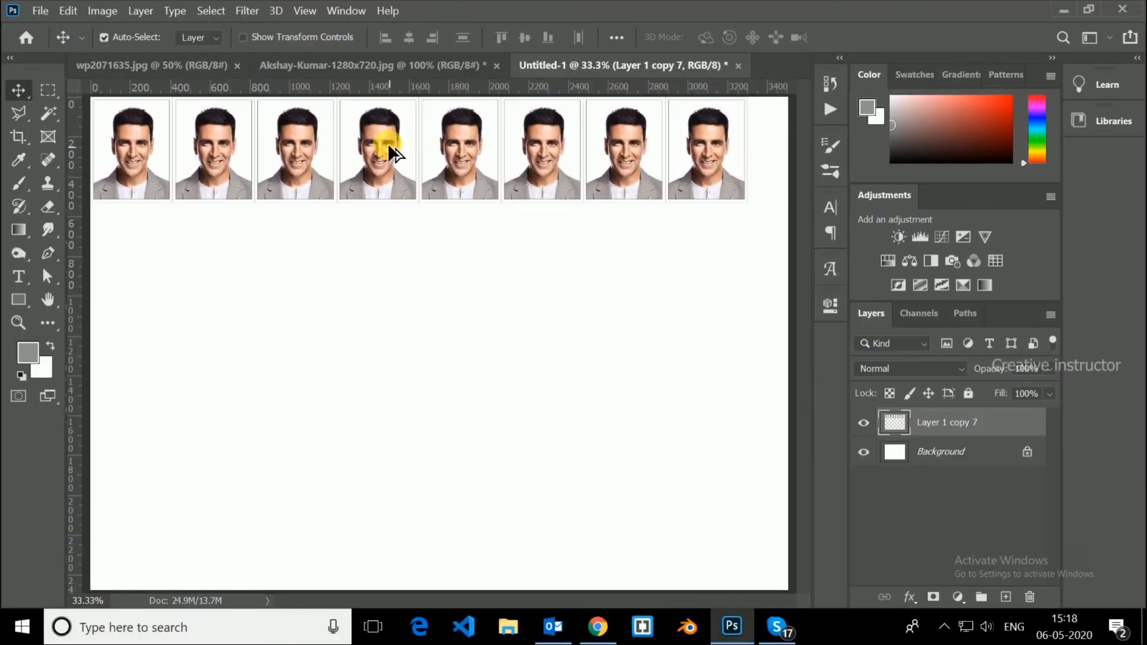
- Duplicate the merged row downward three times to fill four rows, and merge all the row layers
drag(391, 154, 389, 348)
drag(372, 351, 377, 440)
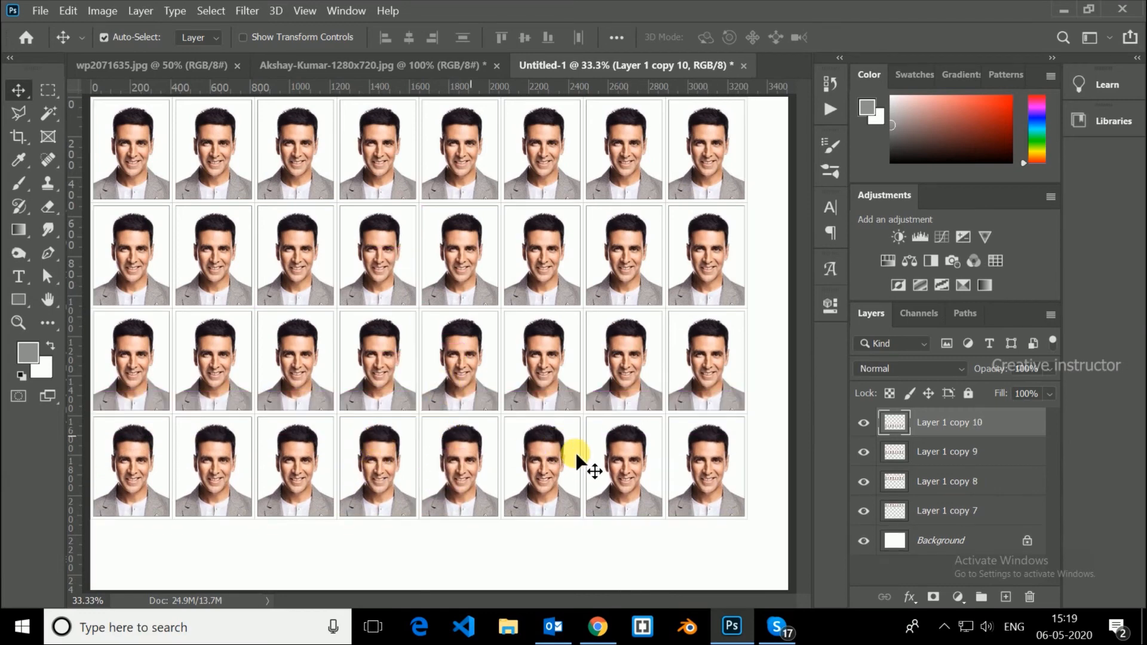
drag(774, 561, 159, 154)
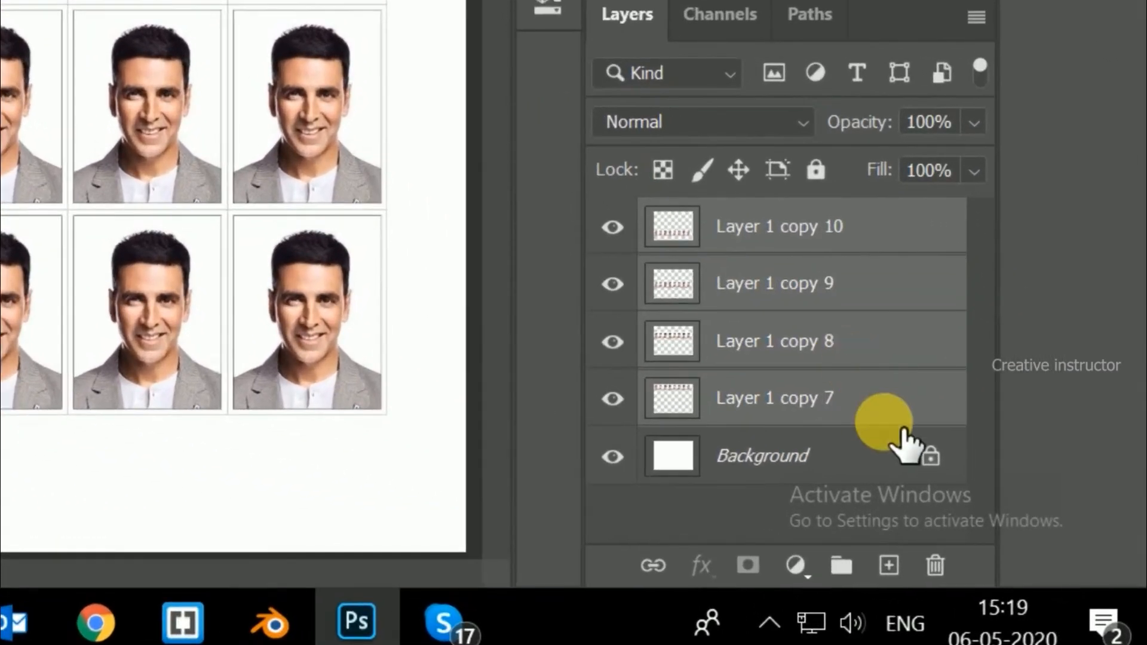
right_click(1004, 515)
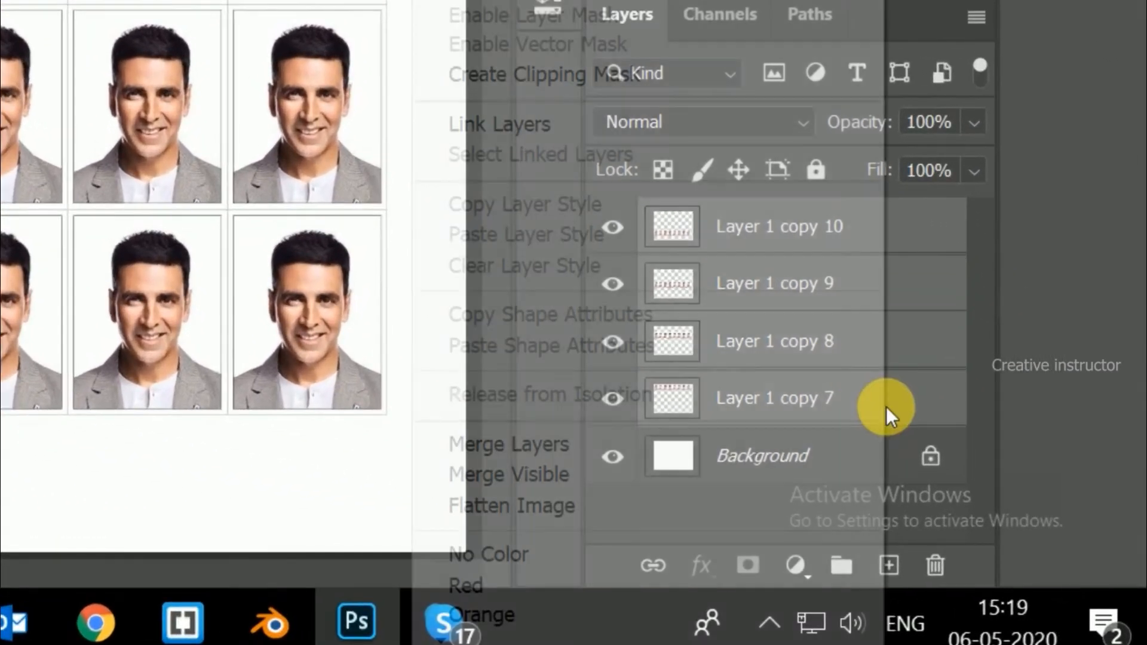
click(576, 427)
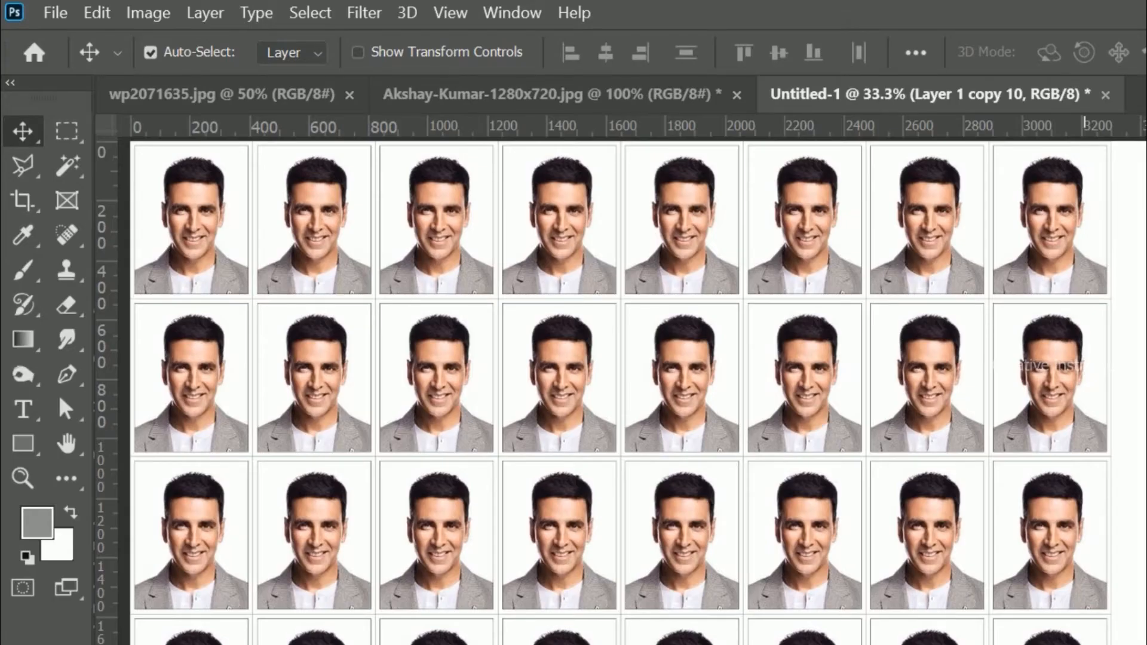
- Center the merged photo grid horizontally and vertically on the whole canvas, and deselect
key(ctrl+a)
click(619, 57)
click(778, 54)
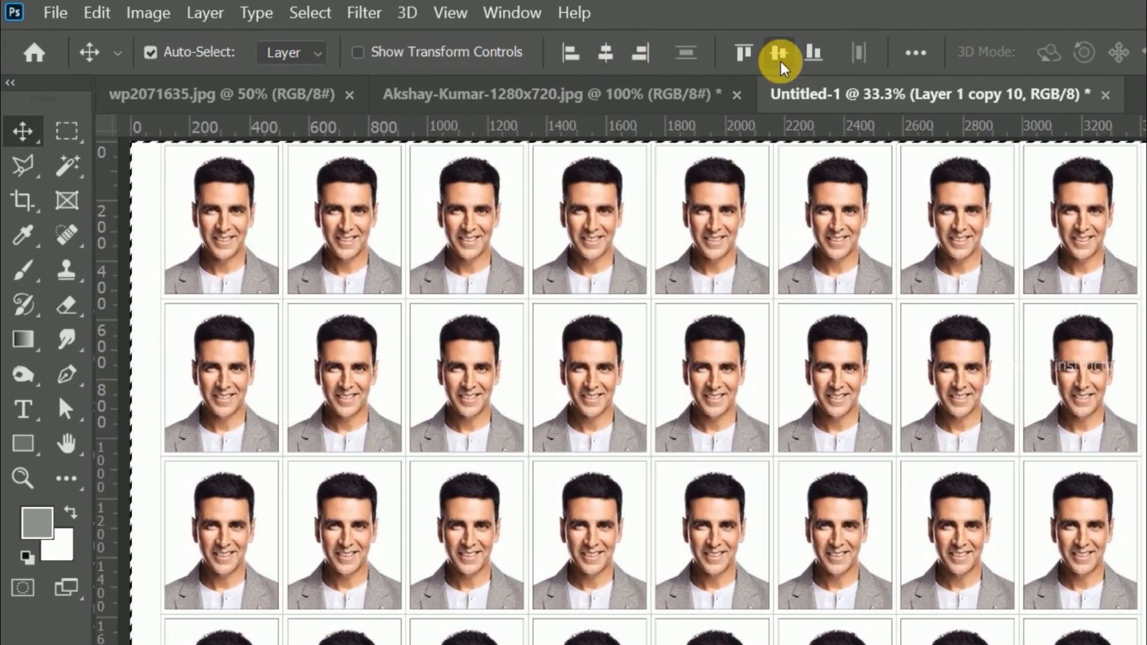
key(ctrl+d)
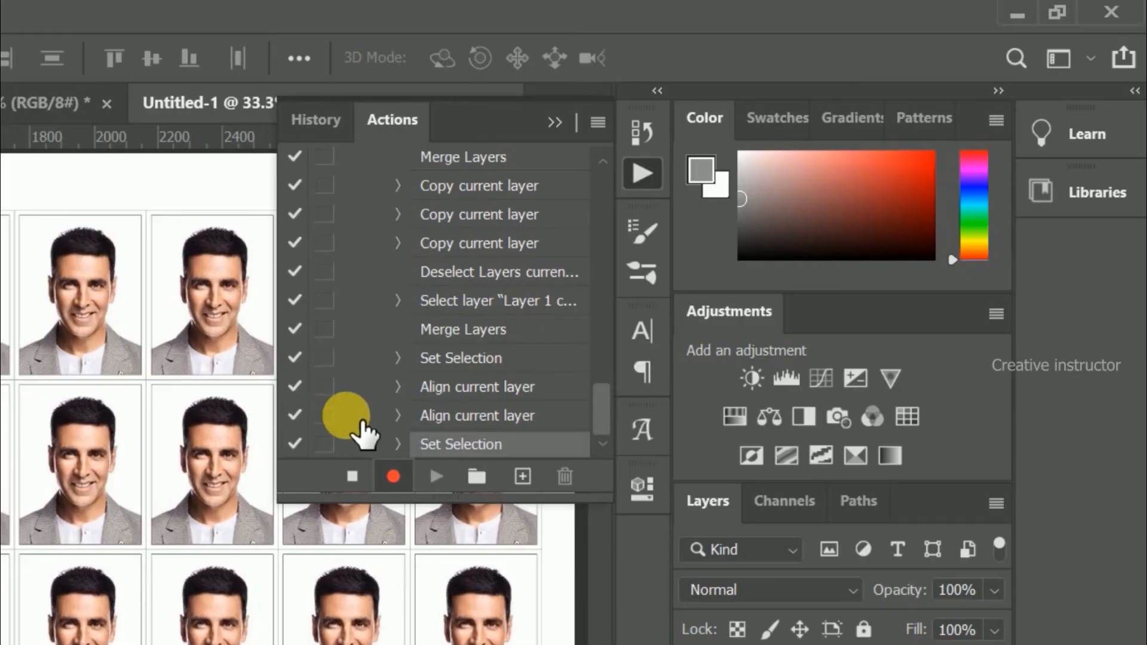
- Stop recording the passport action and collapse its list of recorded steps
click(353, 481)
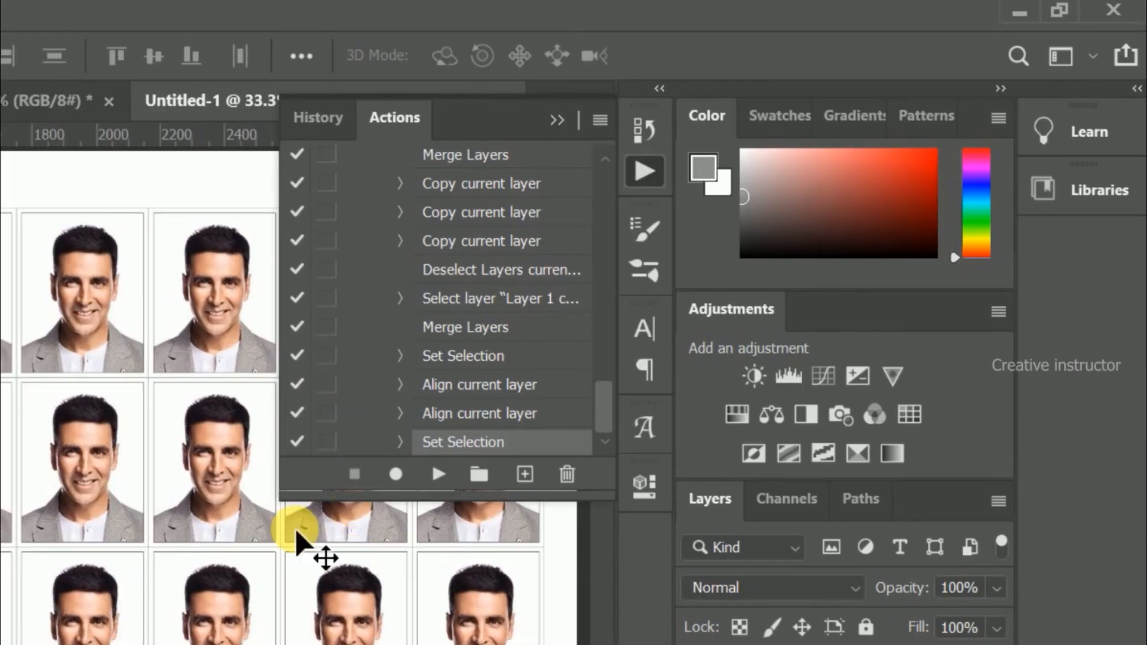
scroll(437, 350, up, 2)
scroll(436, 349, down, 2)
scroll(438, 350, up, 3)
scroll(439, 348, up, 10)
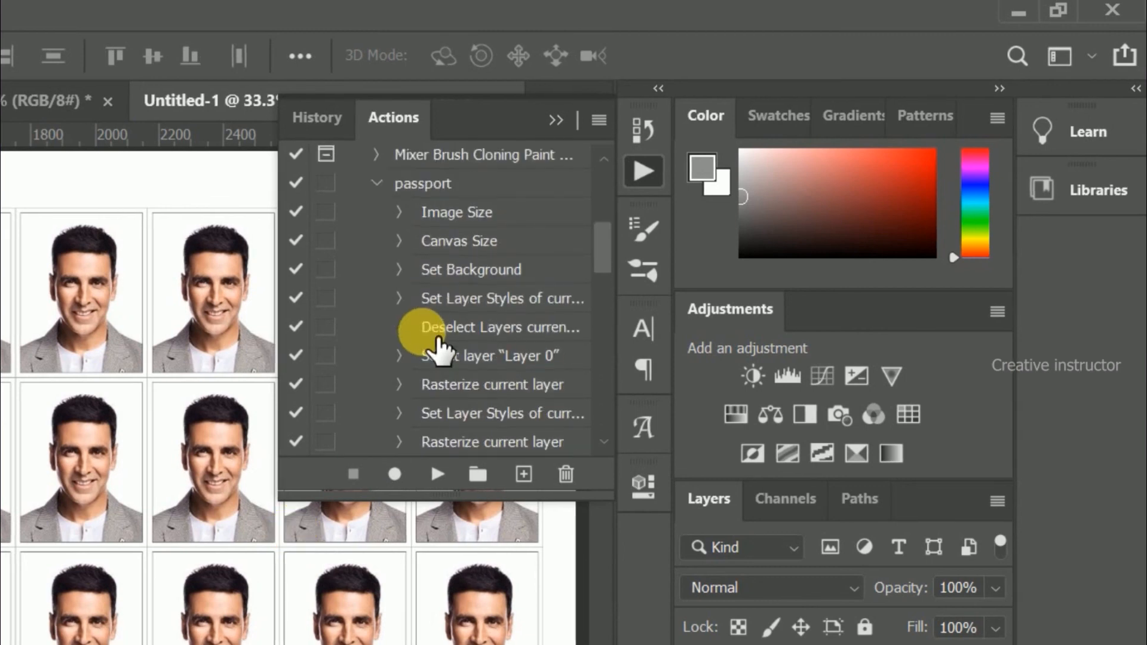
scroll(438, 349, up, 4)
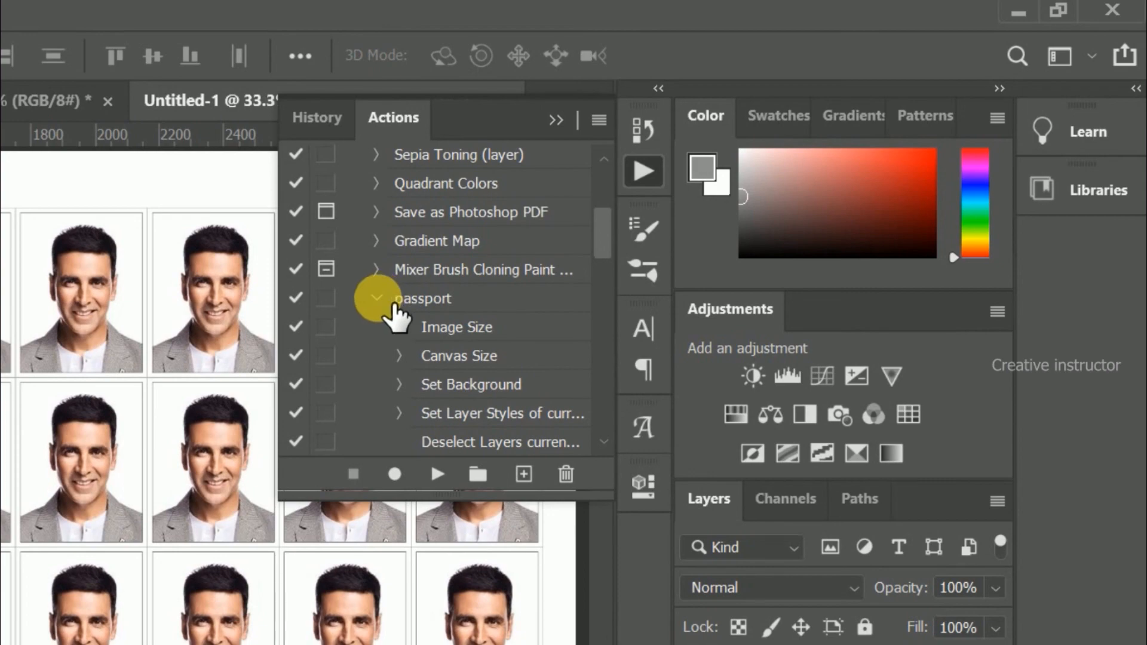
click(377, 297)
- Select the passport action, switch to the wp2071635.jpg document, and play the action on it
click(476, 472)
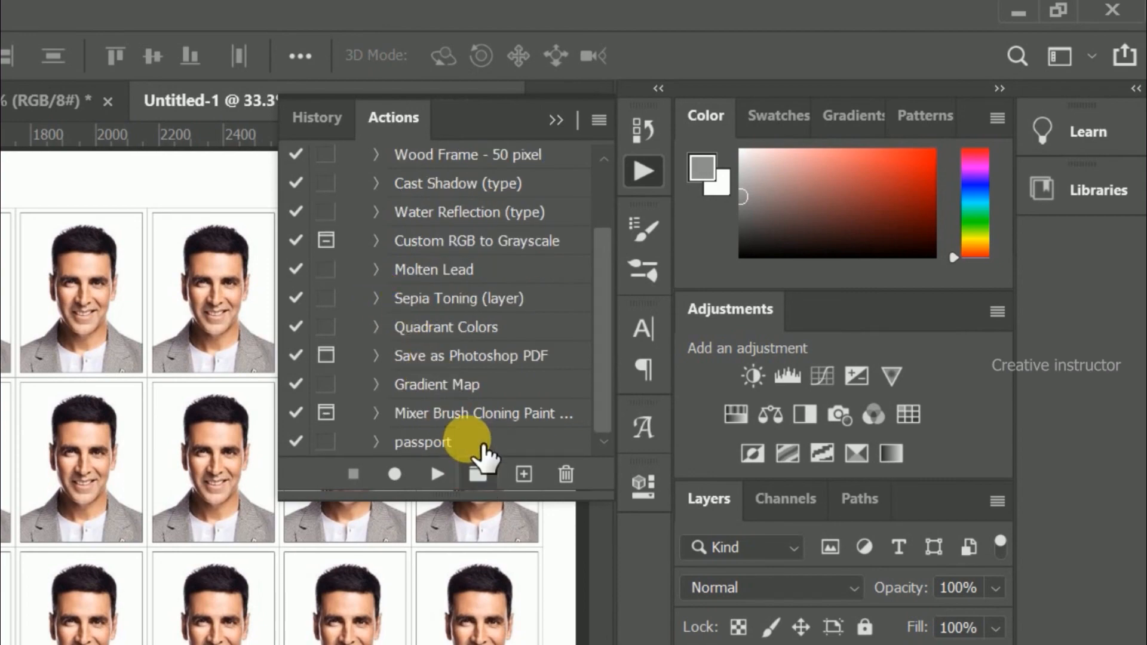
click(475, 443)
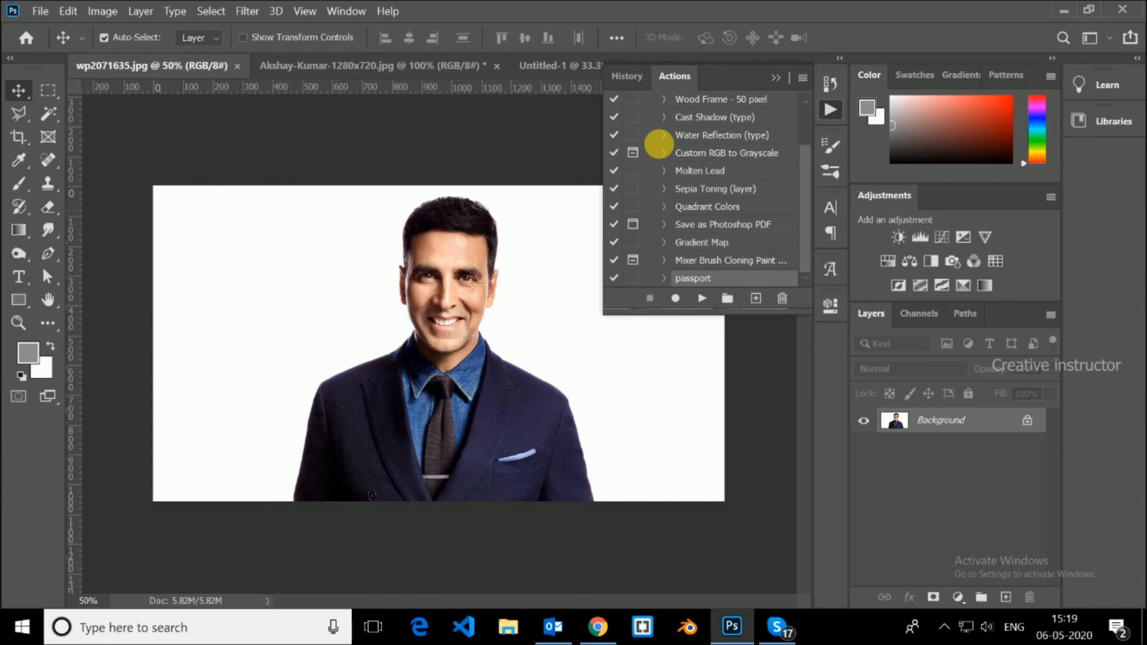
click(702, 298)
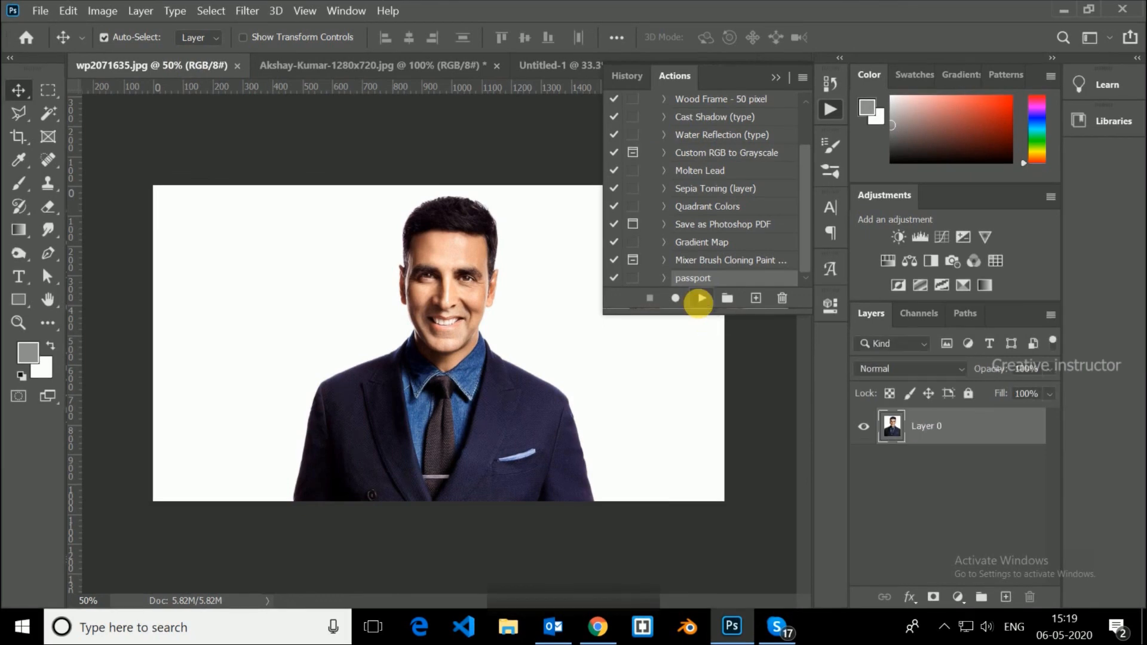